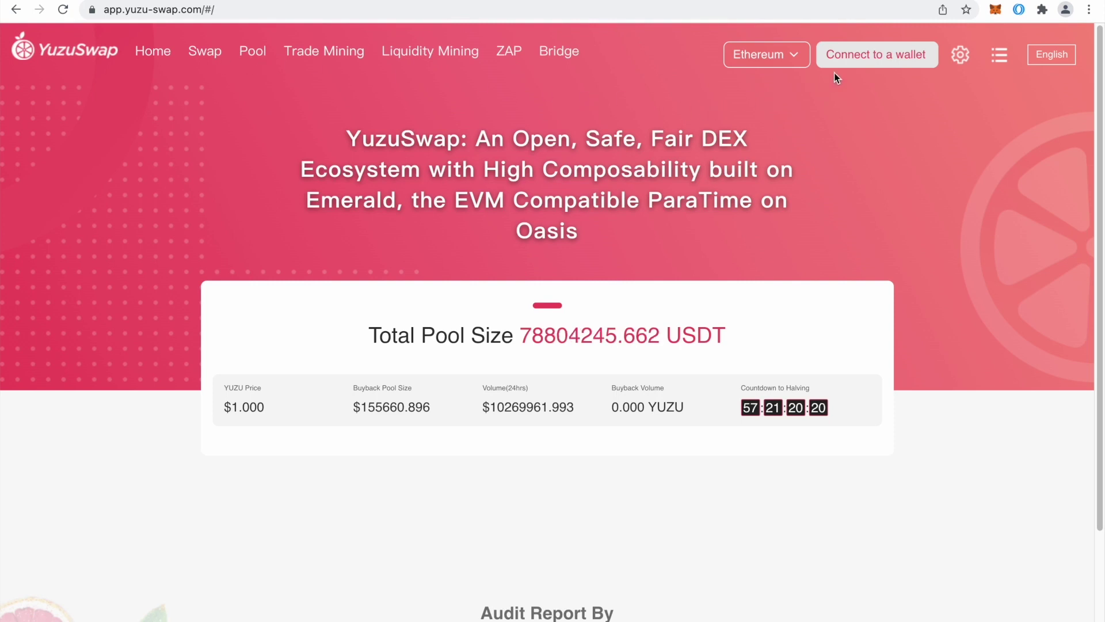
- Connect the MetaMask wallet with its password and check the 7.999 ROSE balance
{"action": "left_click", "coordinate": [890, 56]}
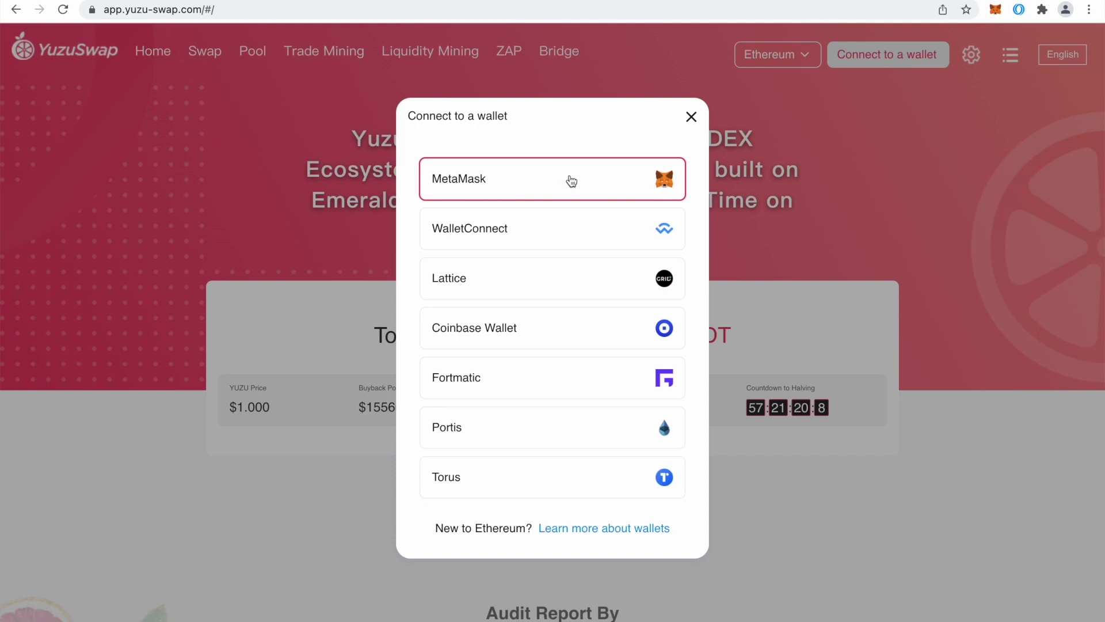
{"action": "left_click", "coordinate": [568, 180]}
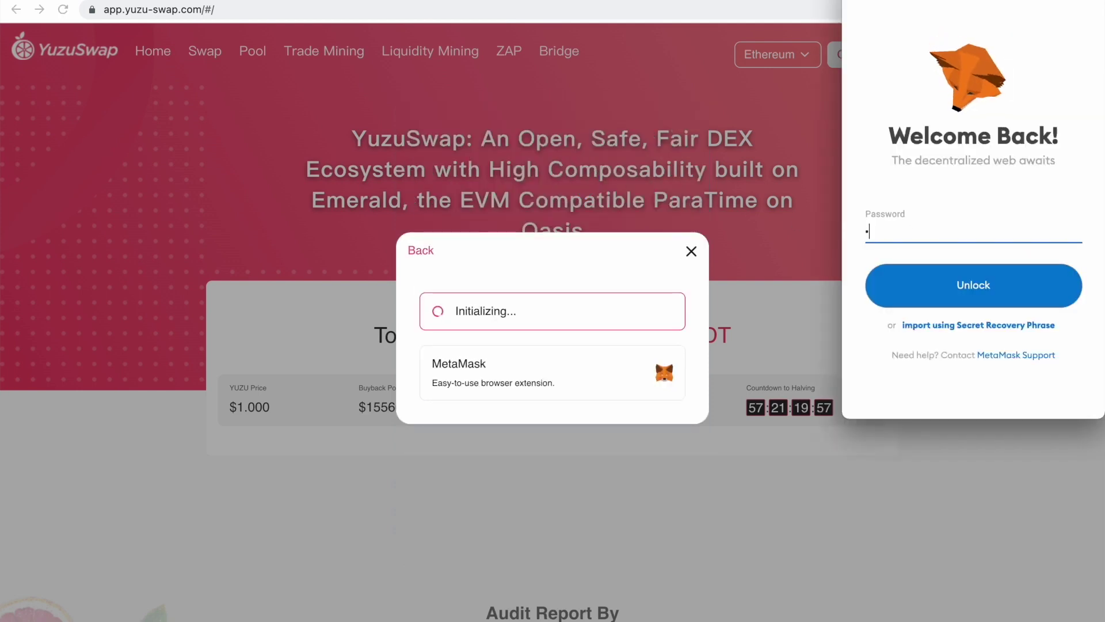
{"action": "type", "text": "••••••••••"}
{"action": "key", "text": "Return"}
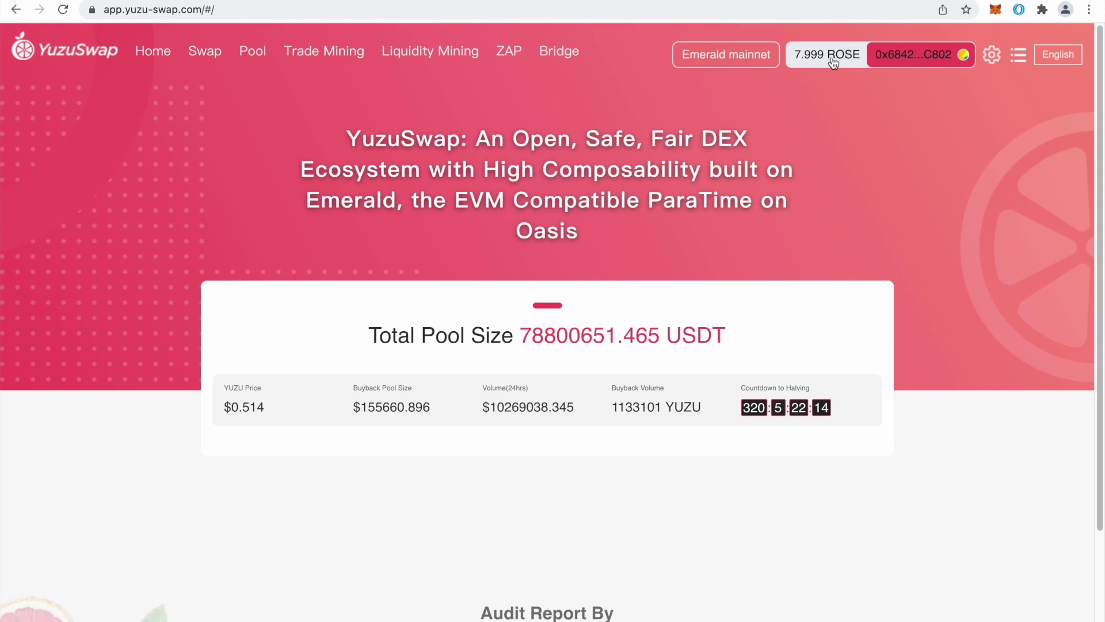
{"action": "left_click", "coordinate": [994, 11]}
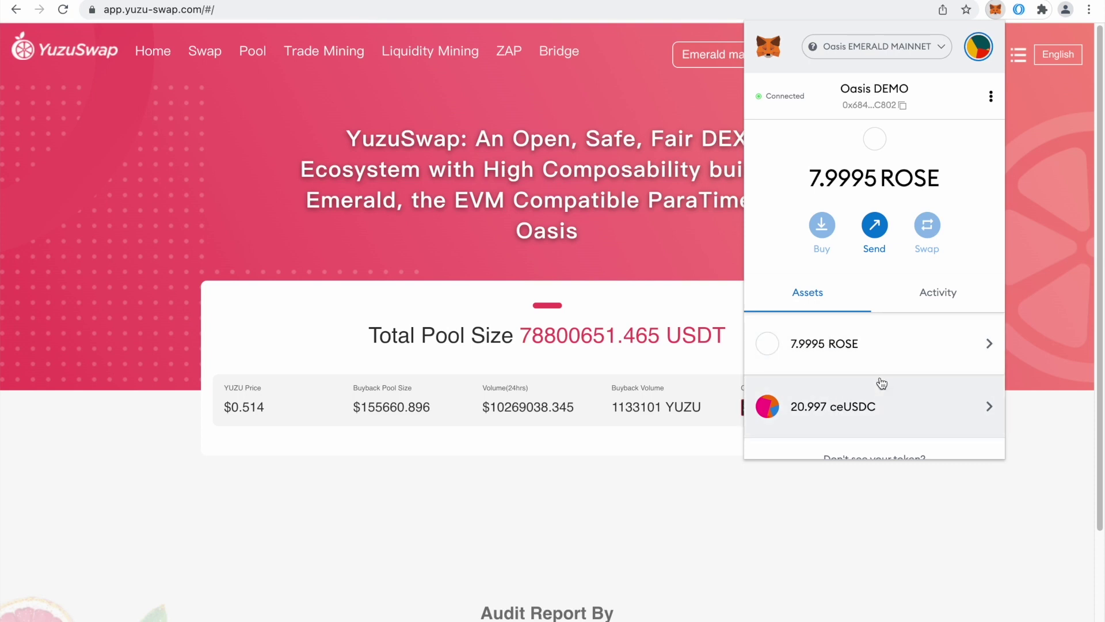
{"action": "left_click", "coordinate": [669, 198]}
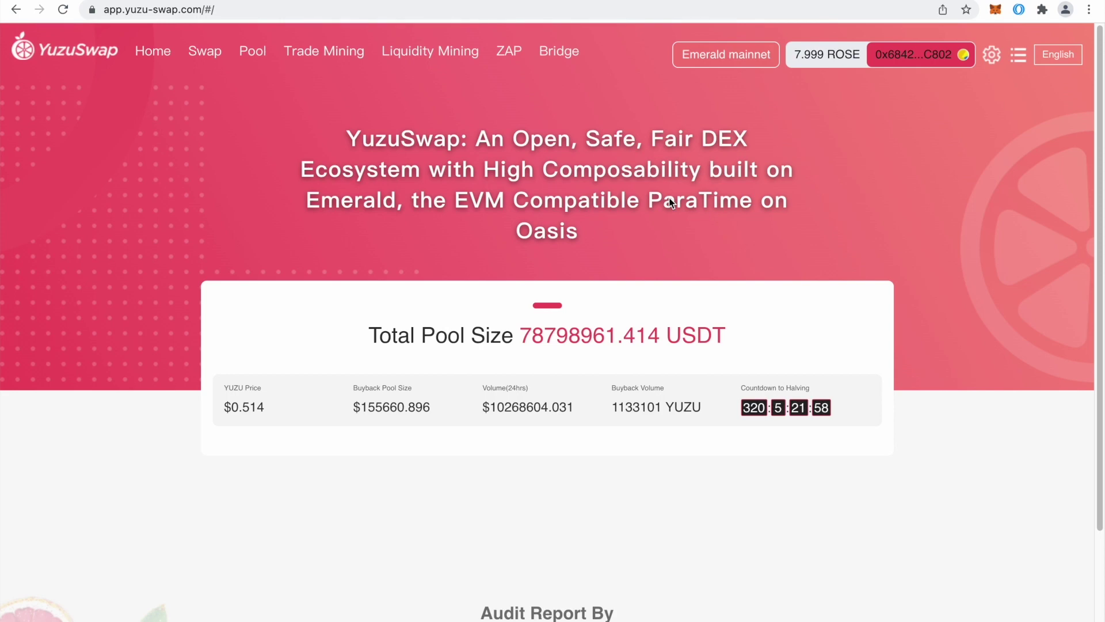
- Set up a swap of 5 ceUSDC for YUZU and request ceUSDC spending approval
{"action": "left_click", "coordinate": [210, 53]}
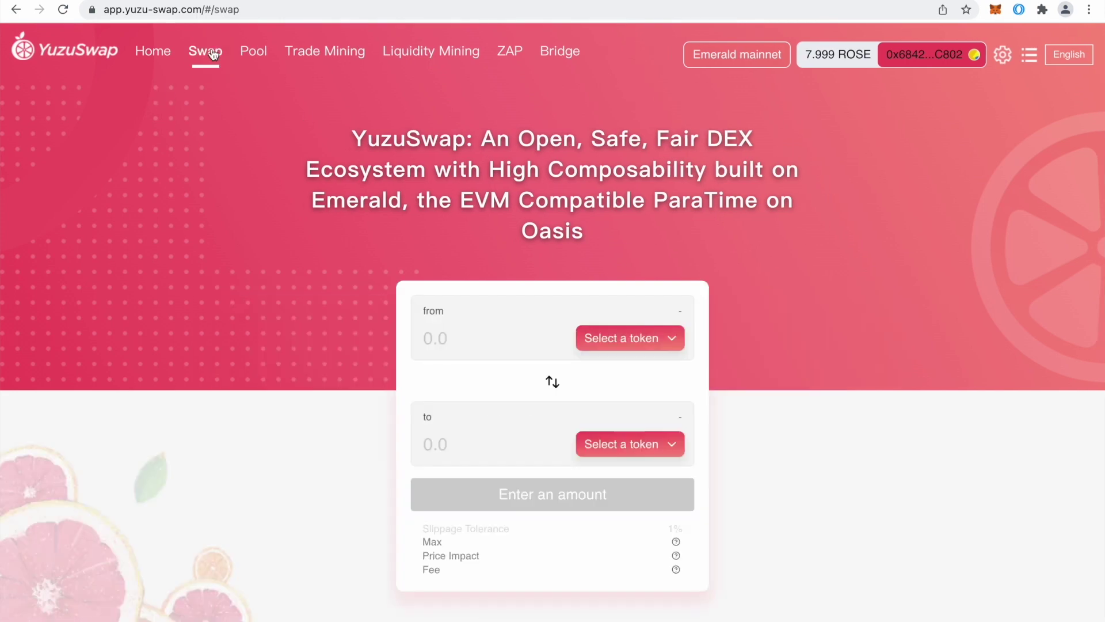
{"action": "left_click", "coordinate": [617, 339]}
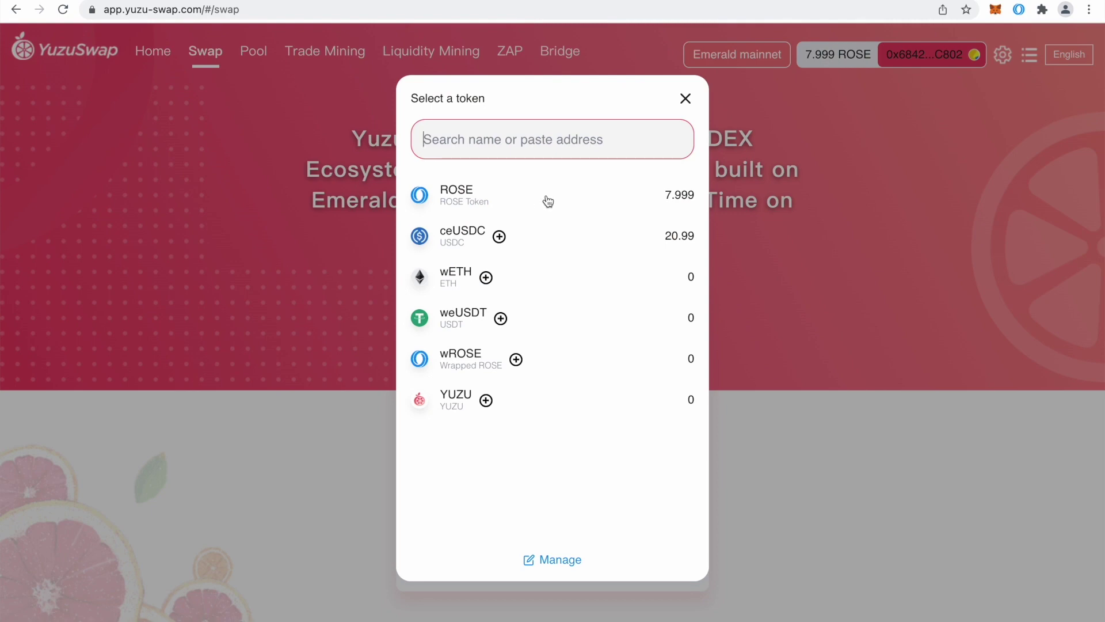
{"action": "left_click", "coordinate": [465, 236]}
{"action": "left_click", "coordinate": [610, 451]}
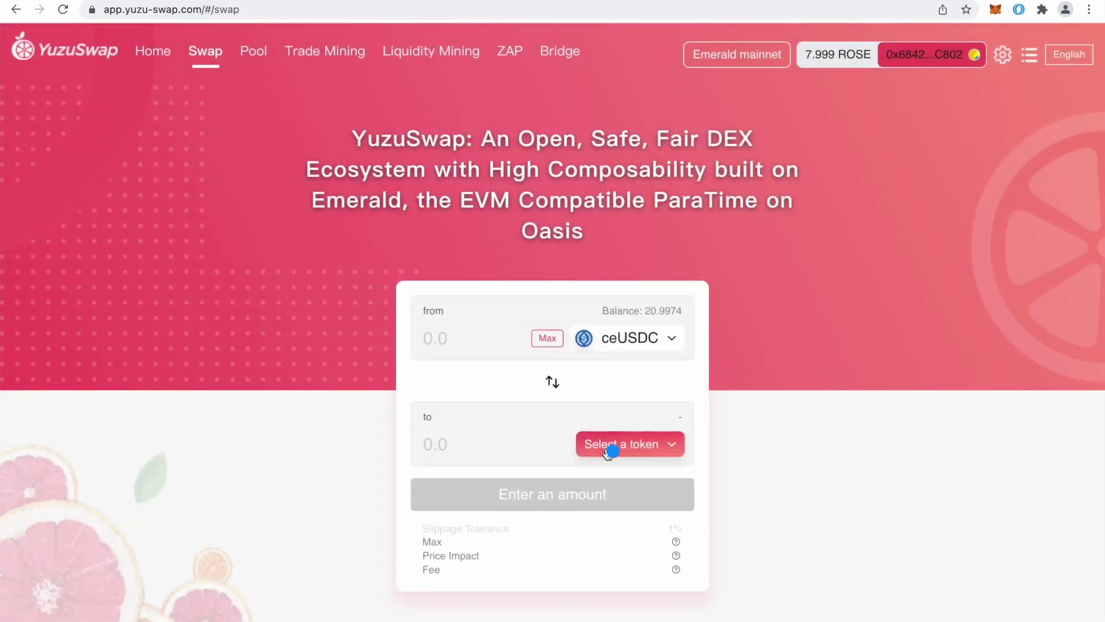
{"action": "left_click", "coordinate": [459, 398]}
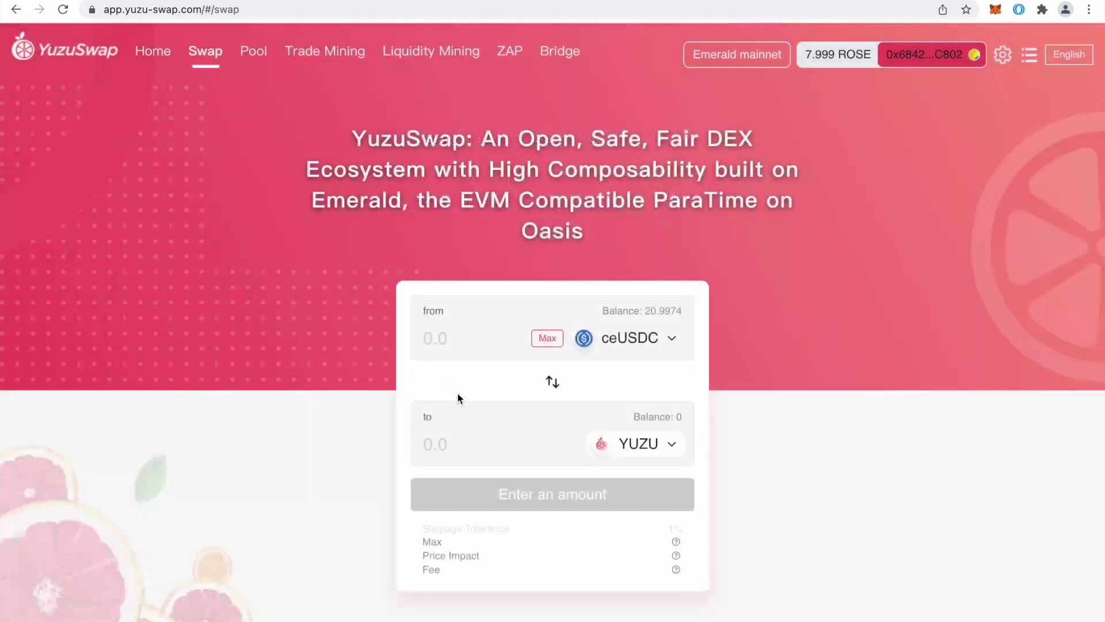
{"action": "left_click", "coordinate": [464, 340]}
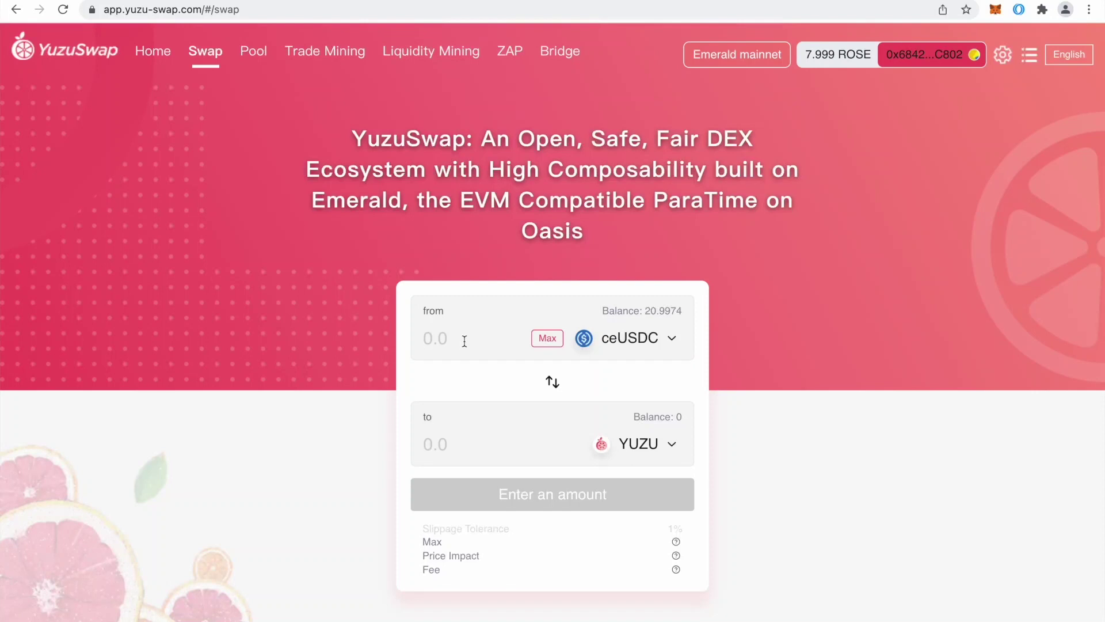
{"action": "type", "text": "5"}
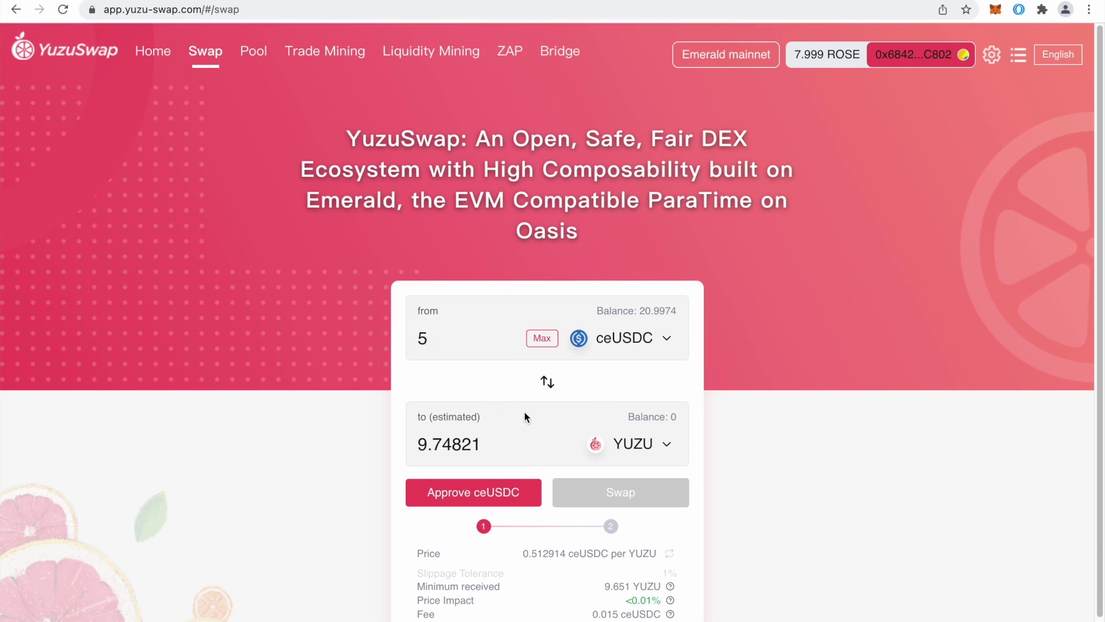
{"action": "left_click", "coordinate": [468, 497]}
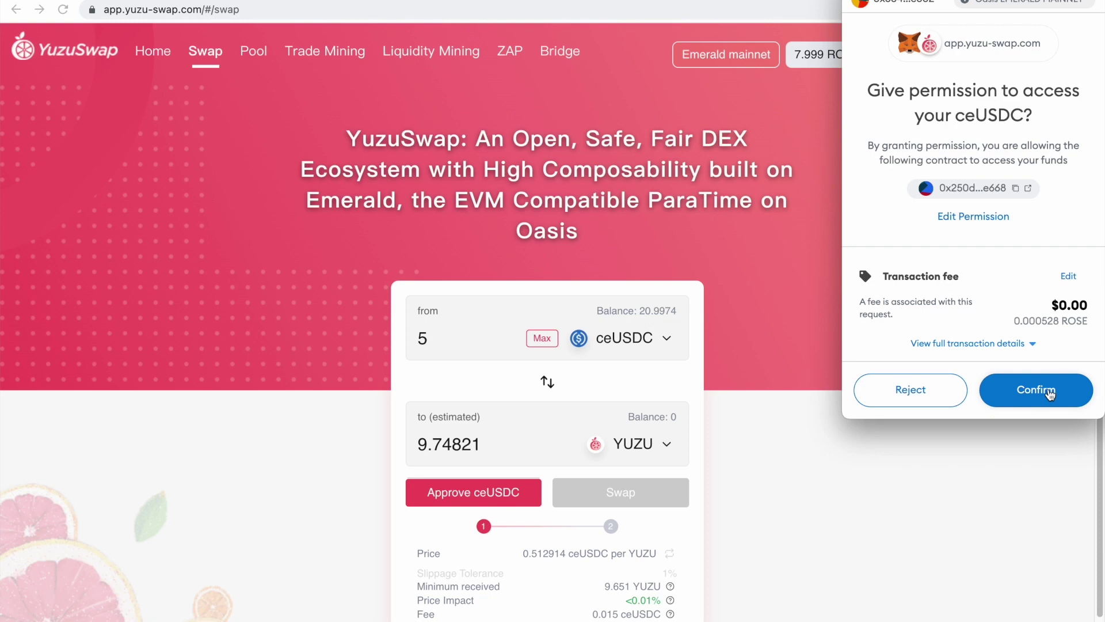
- Confirm the ceUSDC approval in MetaMask and preview the 5 ceUSDC-to-YUZU swap
{"action": "left_click", "coordinate": [1049, 391]}
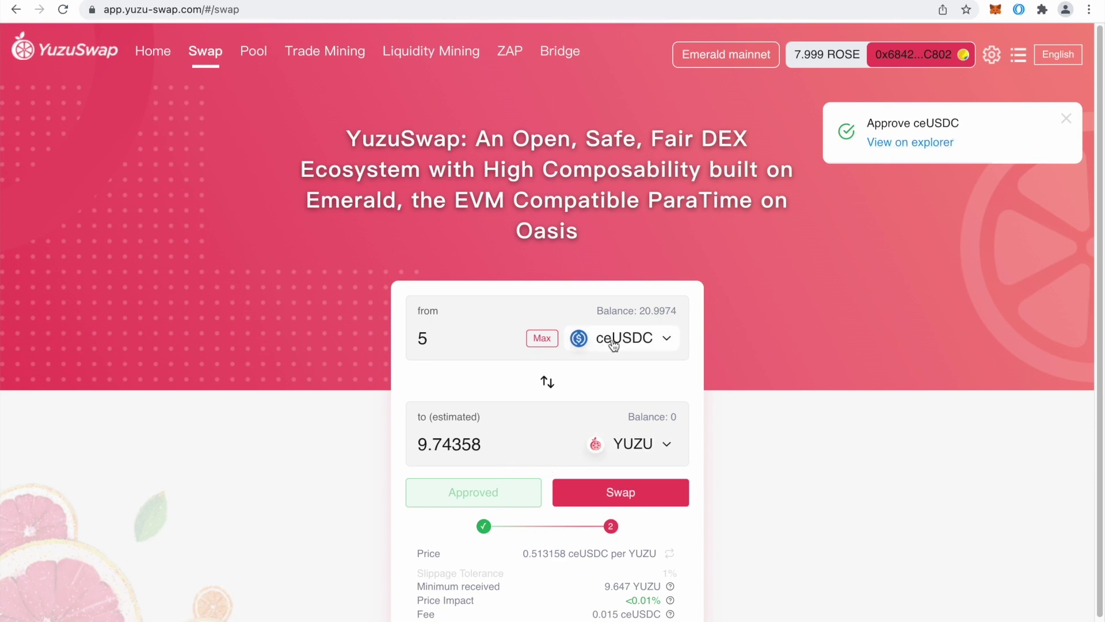
{"action": "left_click", "coordinate": [620, 493]}
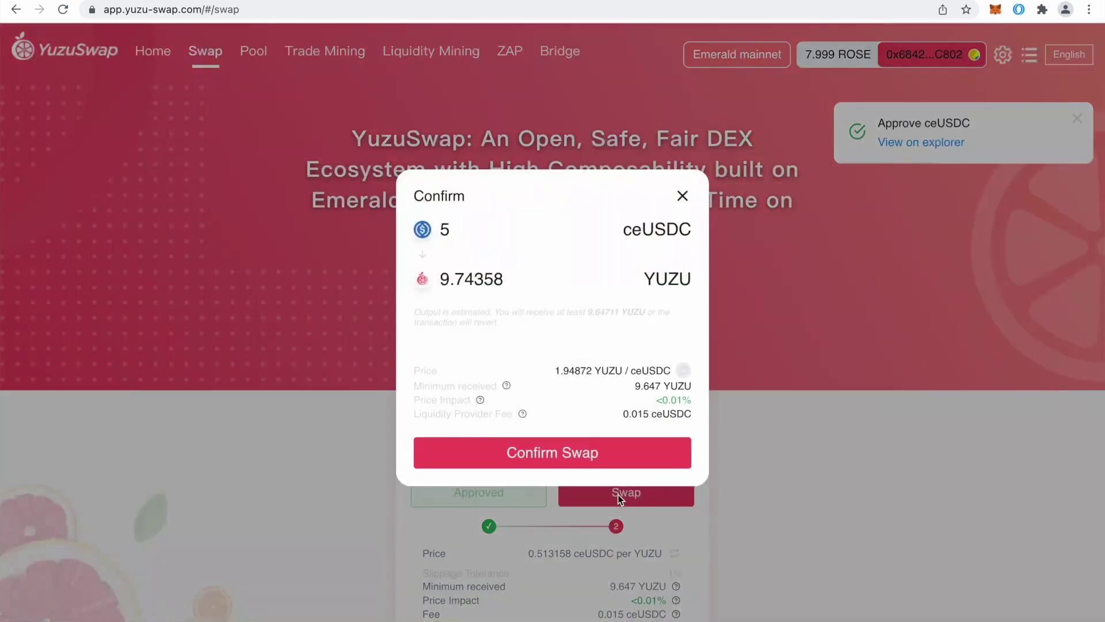
{"action": "left_click", "coordinate": [683, 196]}
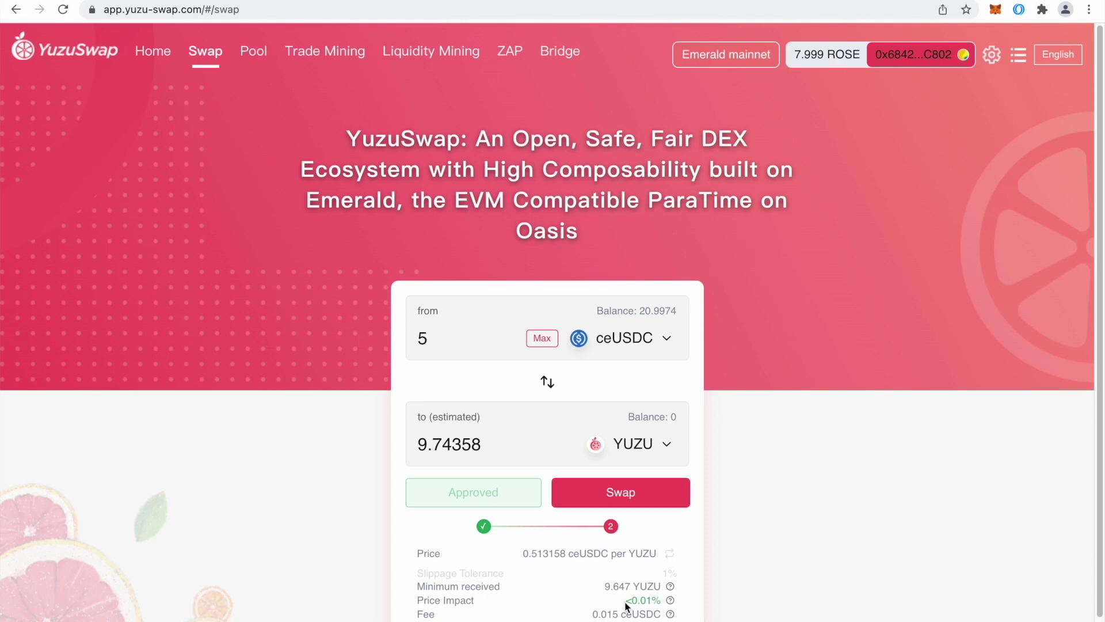
- Set slippage tolerance to 5%, then check price impact and the 9.279 YUZU minimum received
{"action": "mouse_move", "coordinate": [670, 602]}
{"action": "left_click", "coordinate": [992, 55]}
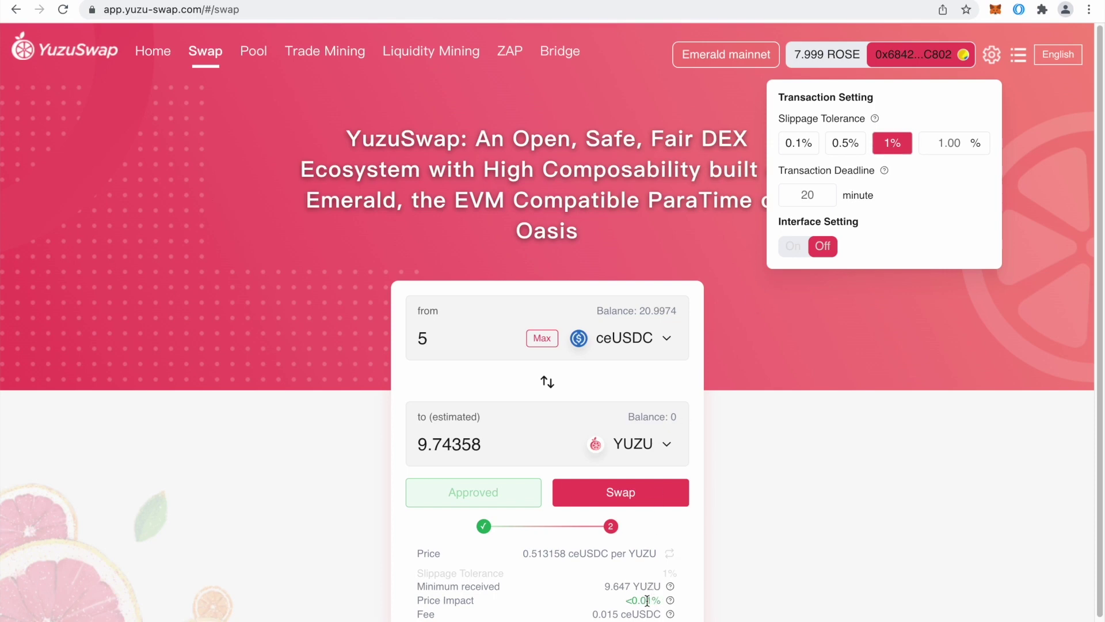
{"action": "left_click", "coordinate": [930, 153]}
{"action": "type", "text": "5"}
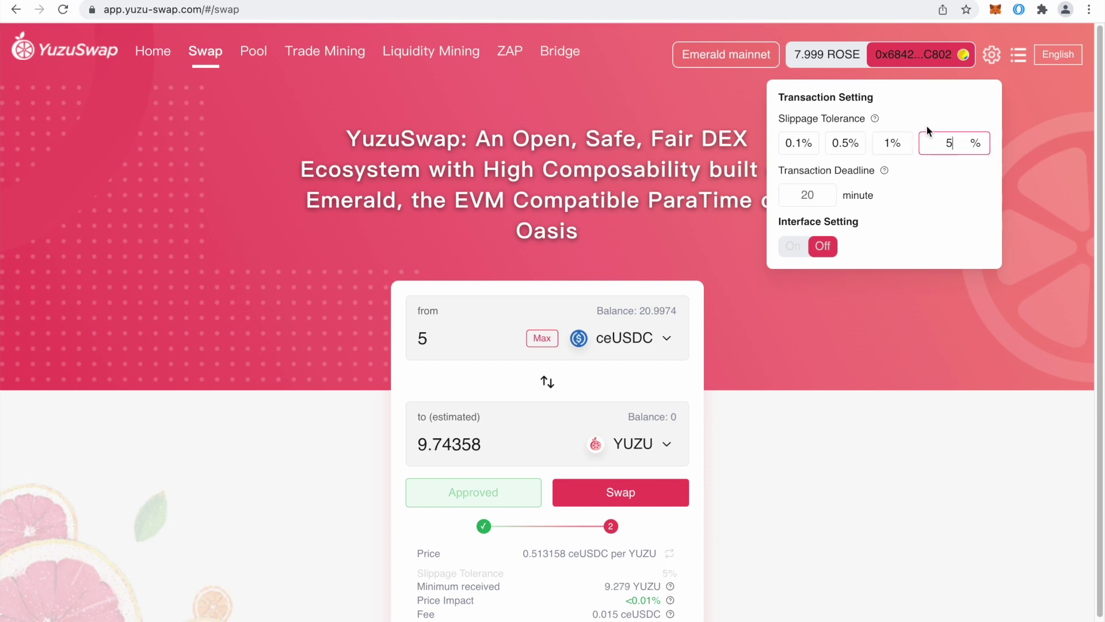
{"action": "left_click", "coordinate": [872, 450]}
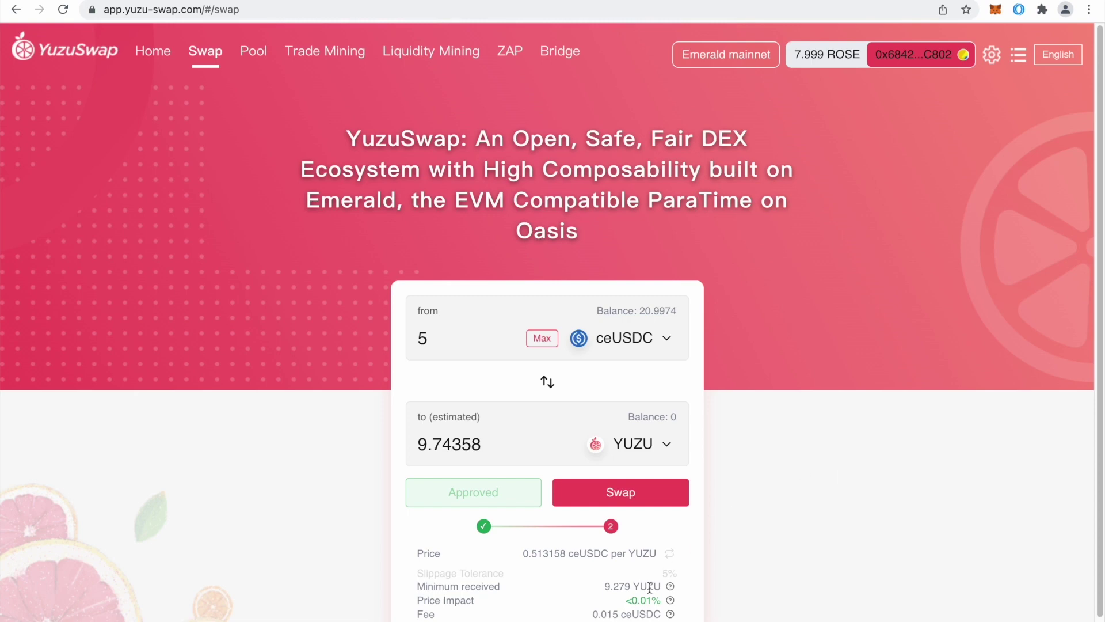
{"action": "left_click_drag", "start_coordinate": [662, 600], "coordinate": [626, 601]}
{"action": "left_click", "coordinate": [683, 601]}
{"action": "left_click_drag", "start_coordinate": [606, 586], "coordinate": [663, 582]}
- Confirm the 5 ceUSDC-to-YUZU swap in MetaMask and dismiss the submitted notice
{"action": "left_click", "coordinate": [664, 585]}
{"action": "left_click", "coordinate": [627, 496]}
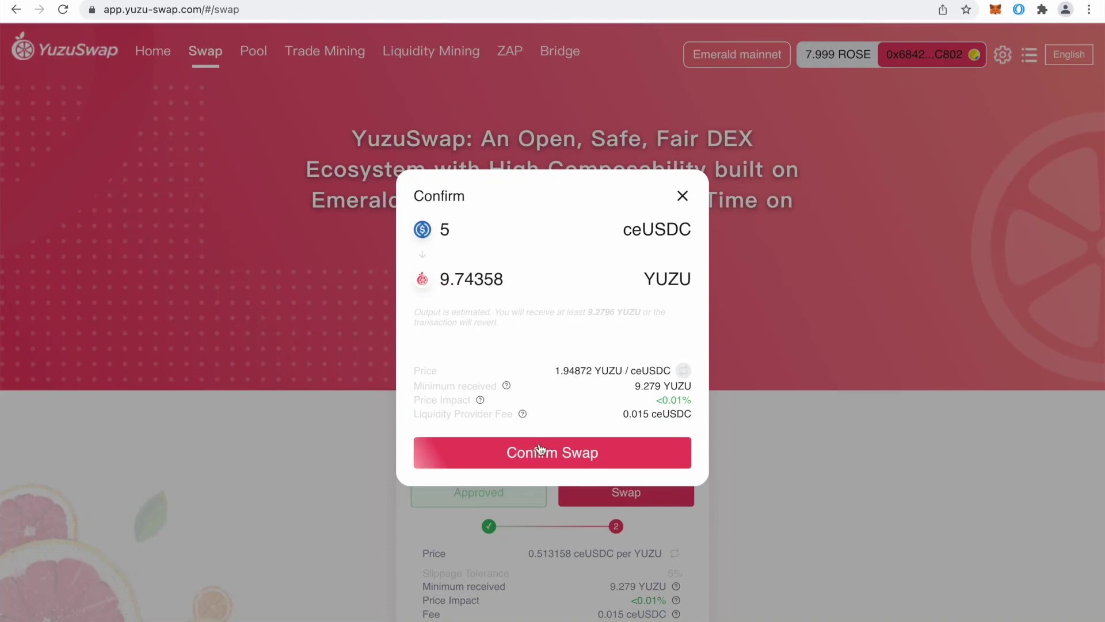
{"action": "left_click", "coordinate": [565, 453]}
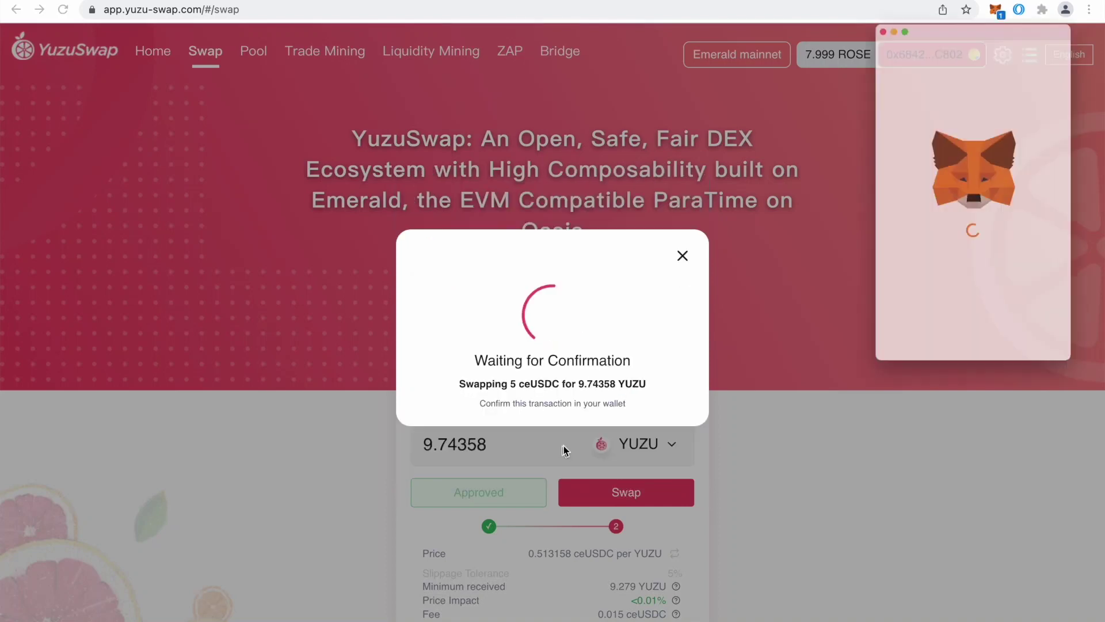
{"action": "scroll", "coordinate": [925, 311], "scroll_direction": "down", "scroll_amount": 2}
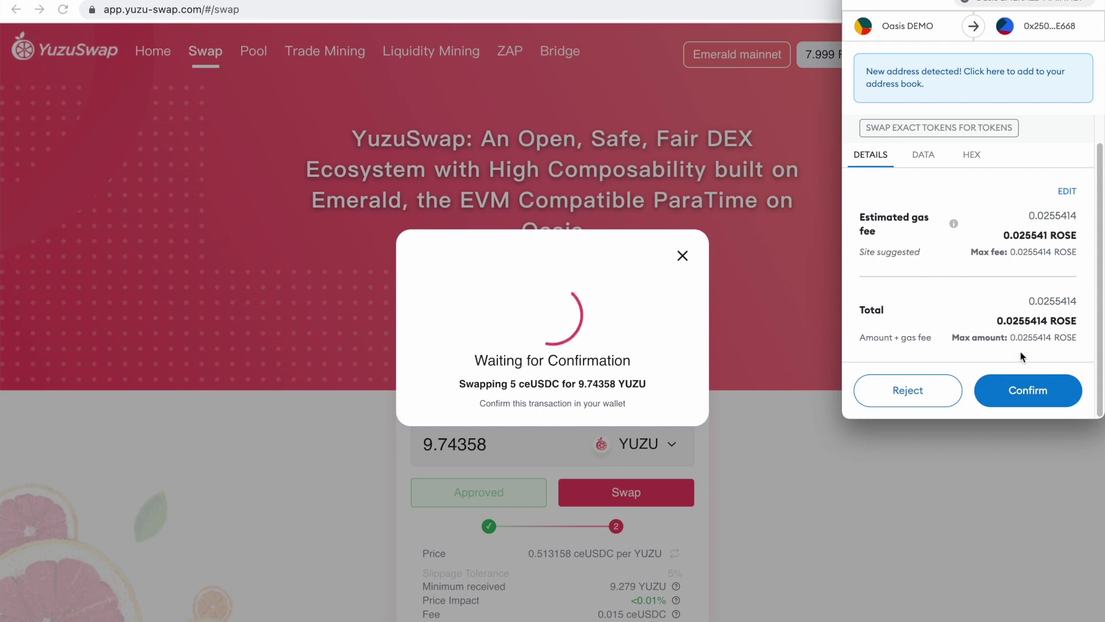
{"action": "left_click", "coordinate": [1024, 386]}
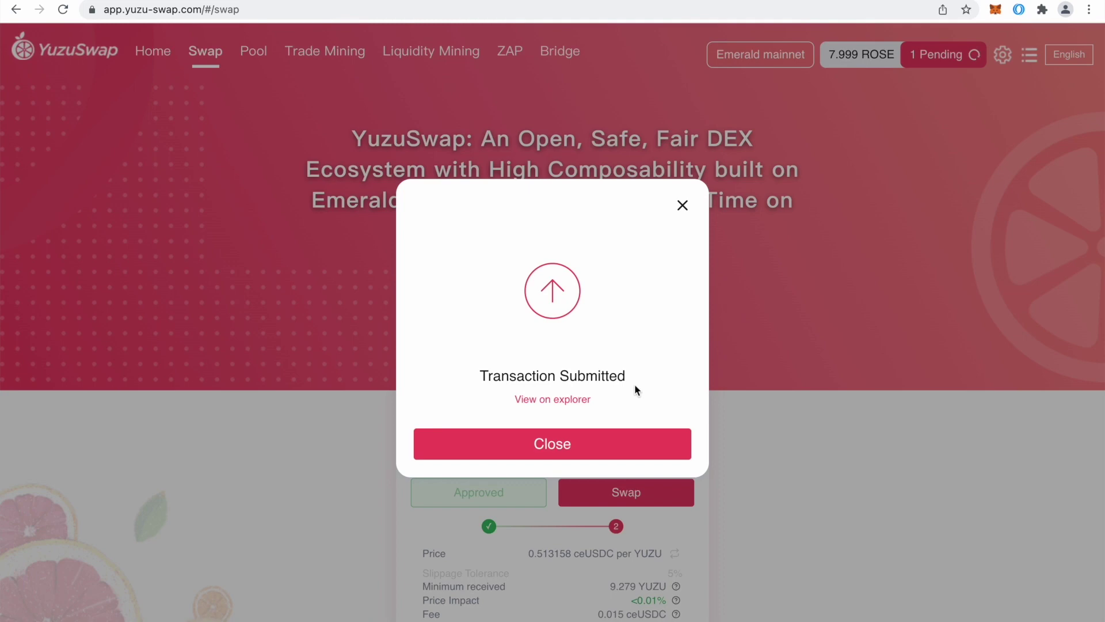
{"action": "left_click", "coordinate": [548, 435]}
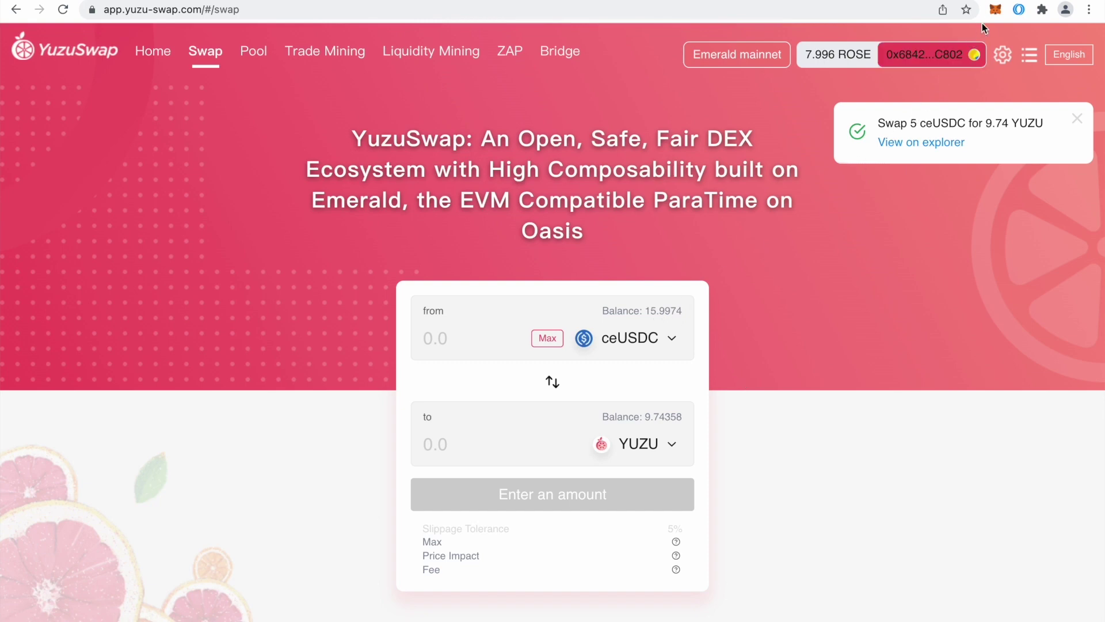
{"action": "left_click", "coordinate": [995, 10]}
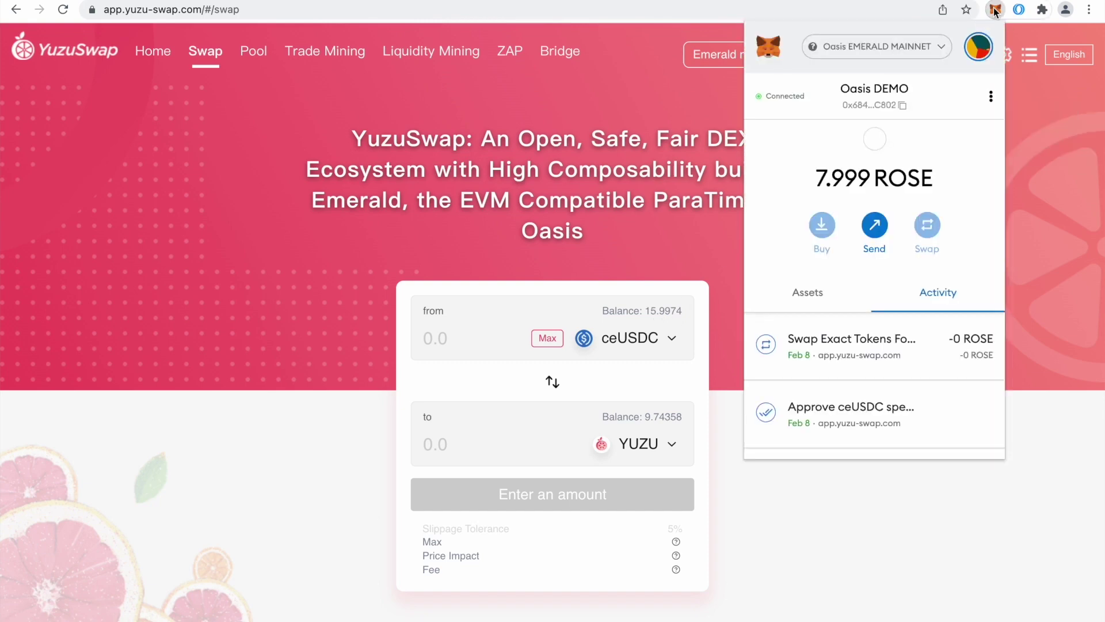
- Review the wallet's token balances in MetaMask's Assets view
{"action": "left_click", "coordinate": [809, 305]}
{"action": "scroll", "coordinate": [840, 282], "scroll_direction": "down", "scroll_amount": 1}
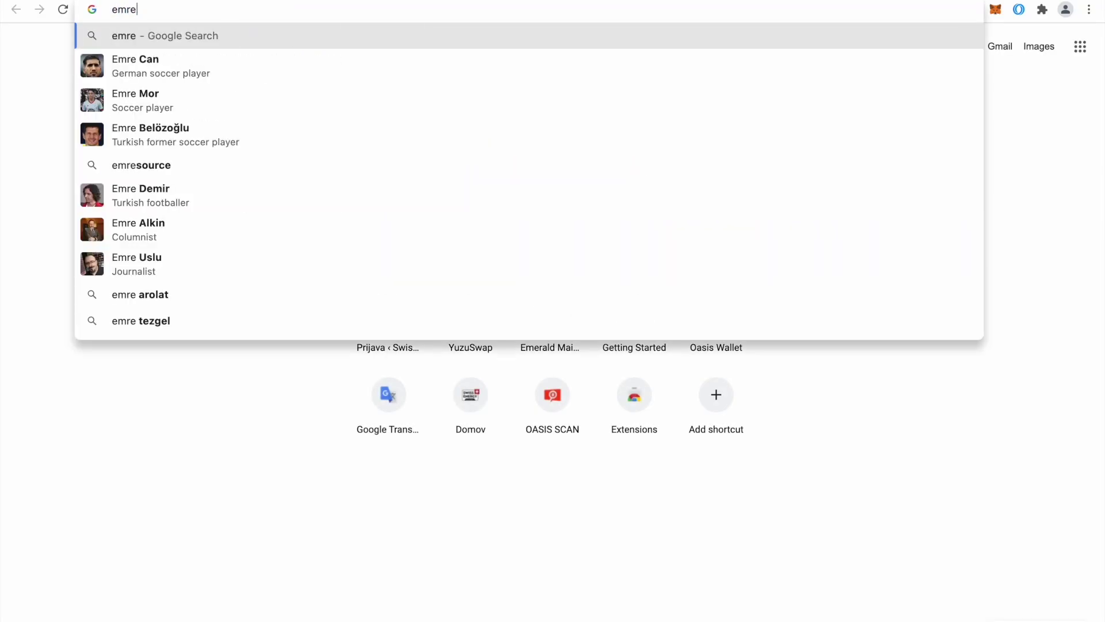
- Search the Oasis Emerald explorer for YUZU and copy the YUZUToken contract address
{"action": "key", "text": "BackSpace"}
{"action": "key", "text": "BackSpace"}
{"action": "key", "text": "BackSpace"}
{"action": "type", "text": "x"}
{"action": "key", "text": "Return"}
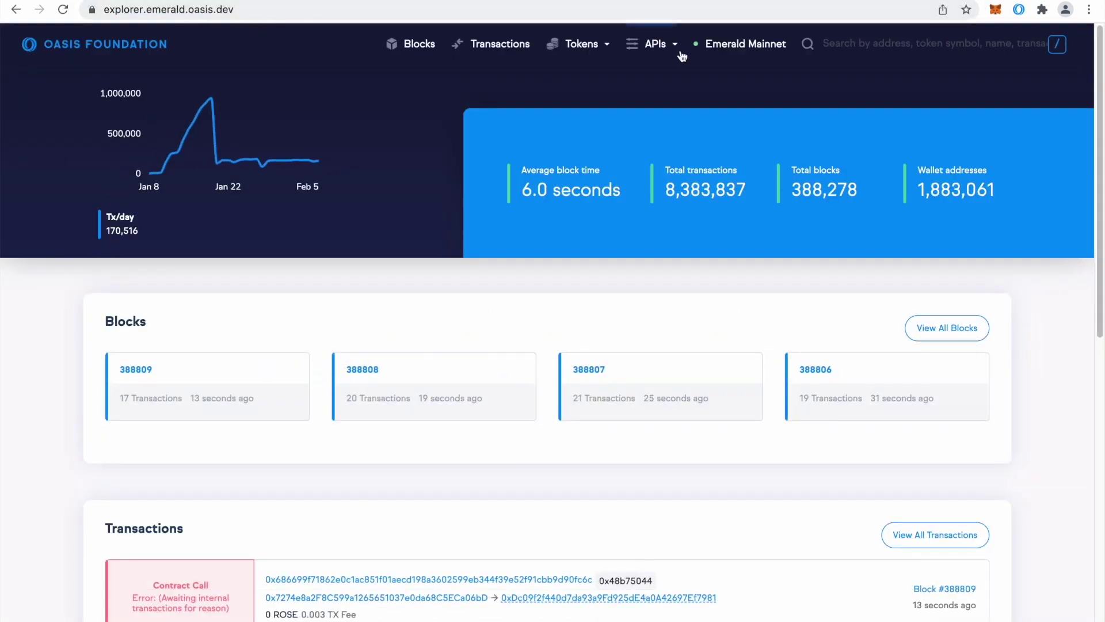
{"action": "left_click", "coordinate": [877, 44]}
{"action": "type", "text": "yuzu"}
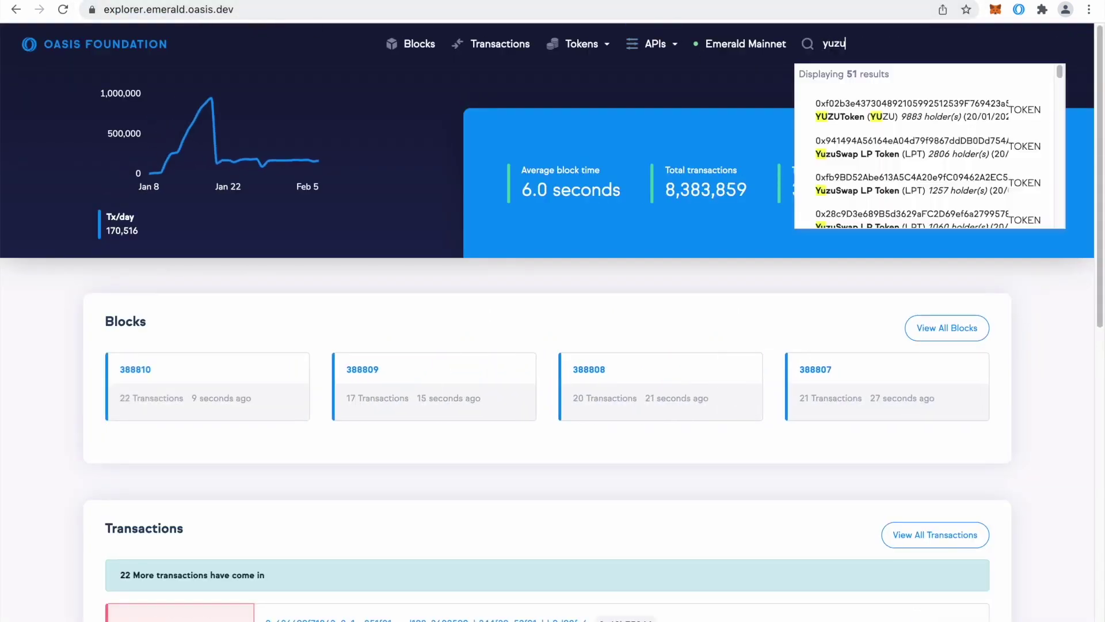
{"action": "left_click", "coordinate": [860, 117]}
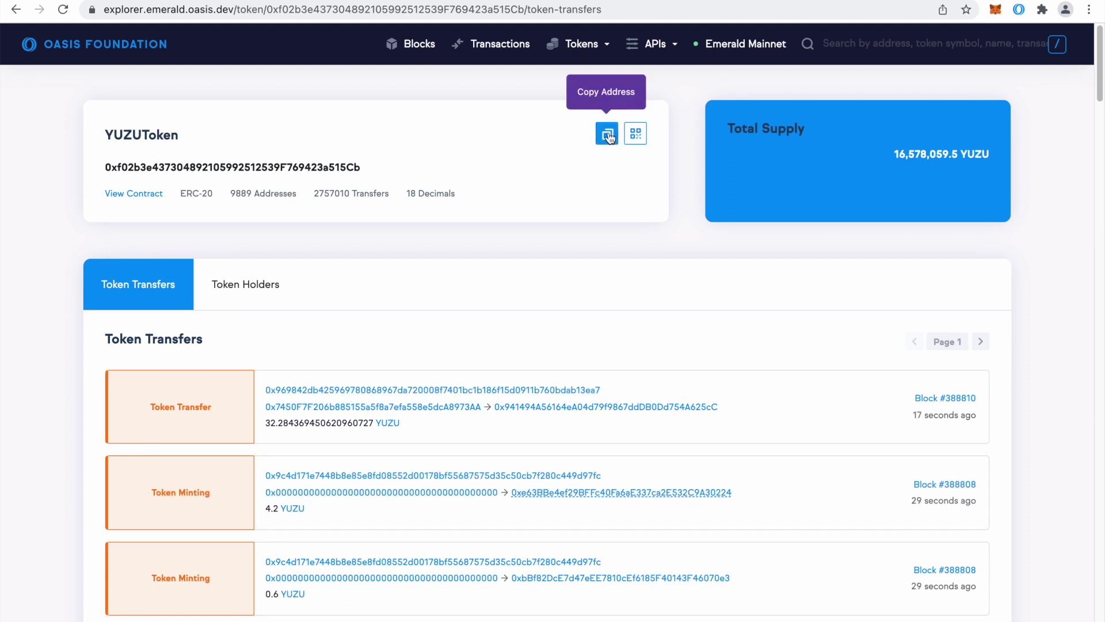
{"action": "left_click", "coordinate": [608, 135]}
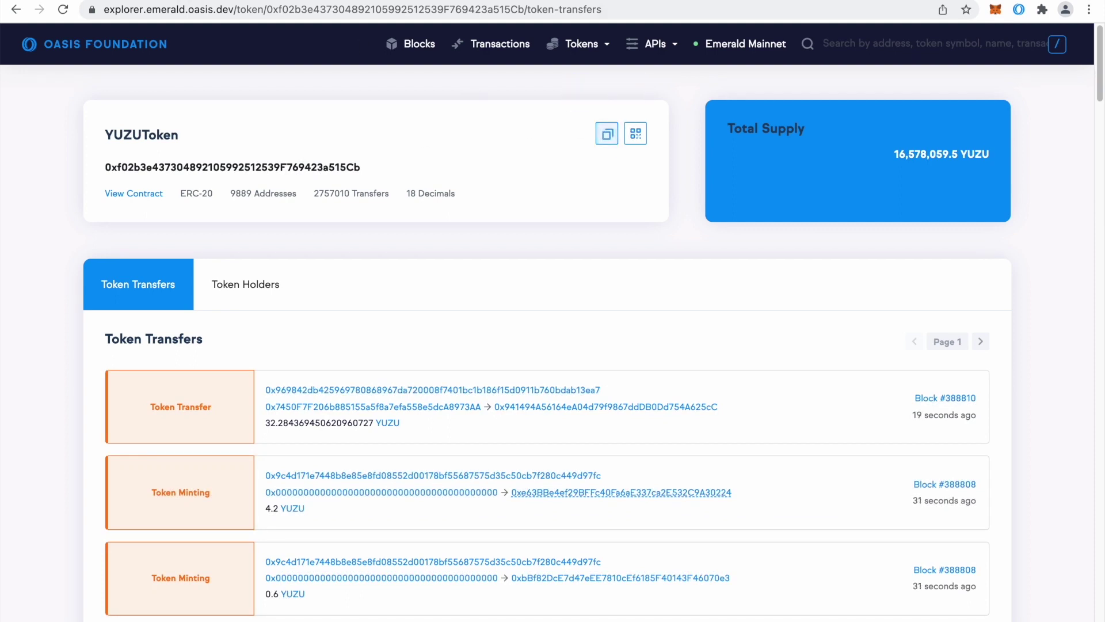
- Import YUZU into MetaMask as a custom token using the pasted contract address
{"action": "left_click", "coordinate": [996, 11]}
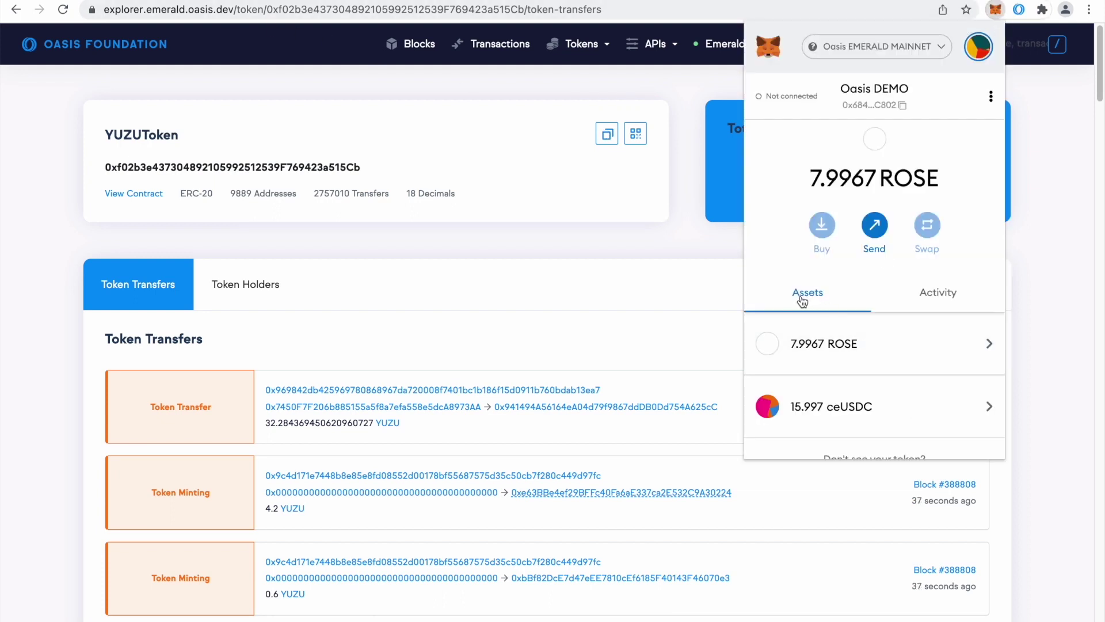
{"action": "scroll", "coordinate": [896, 302], "scroll_direction": "down", "scroll_amount": 1}
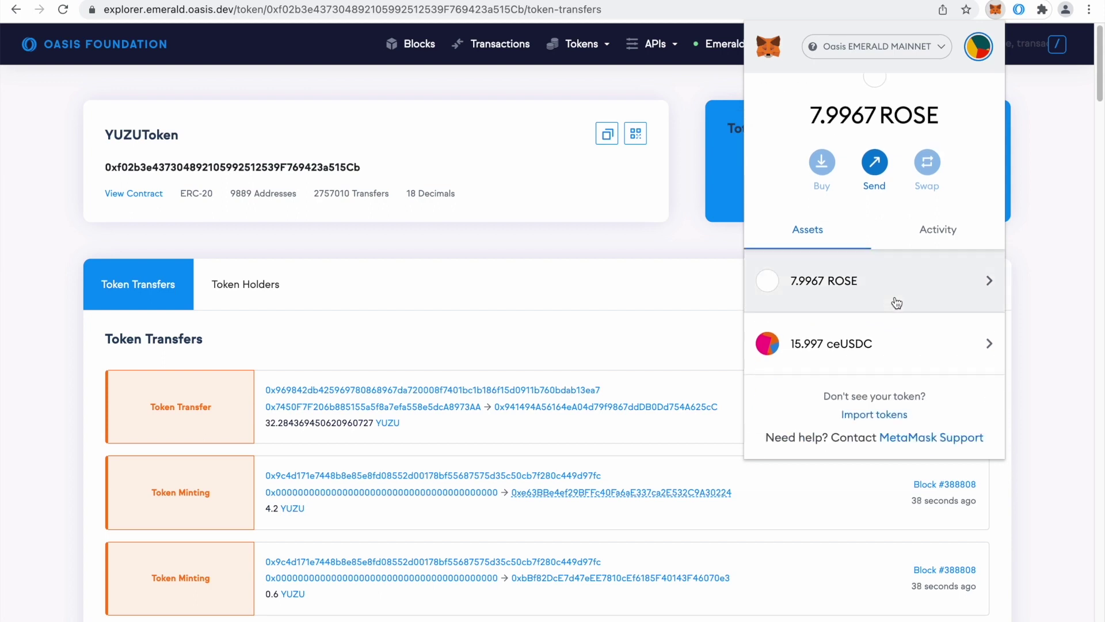
{"action": "left_click", "coordinate": [869, 415]}
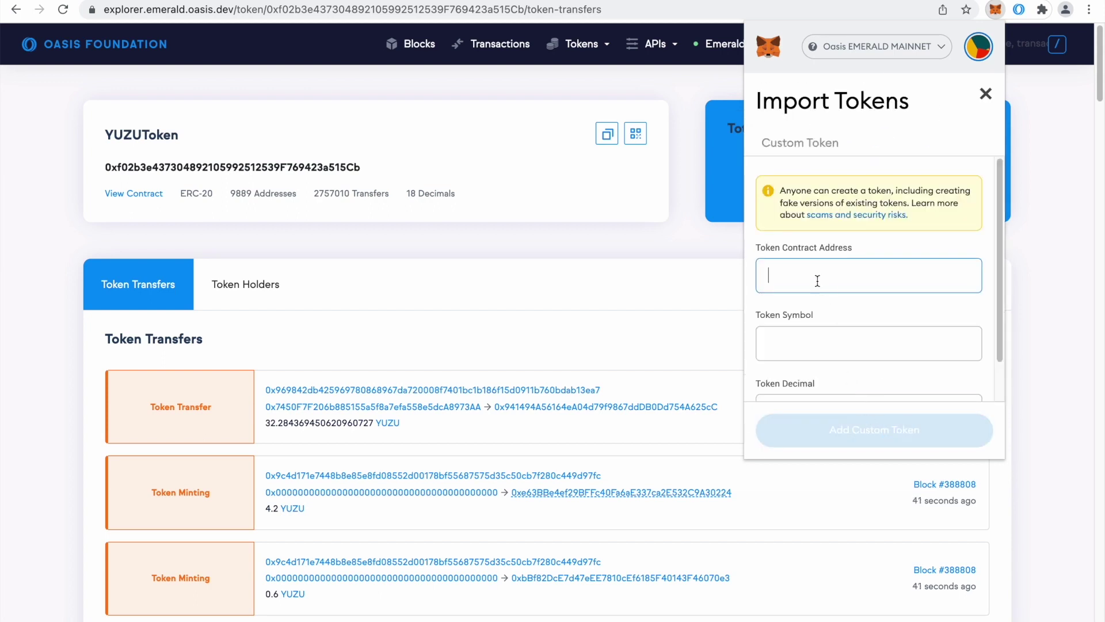
{"action": "key", "text": "ctrl+v"}
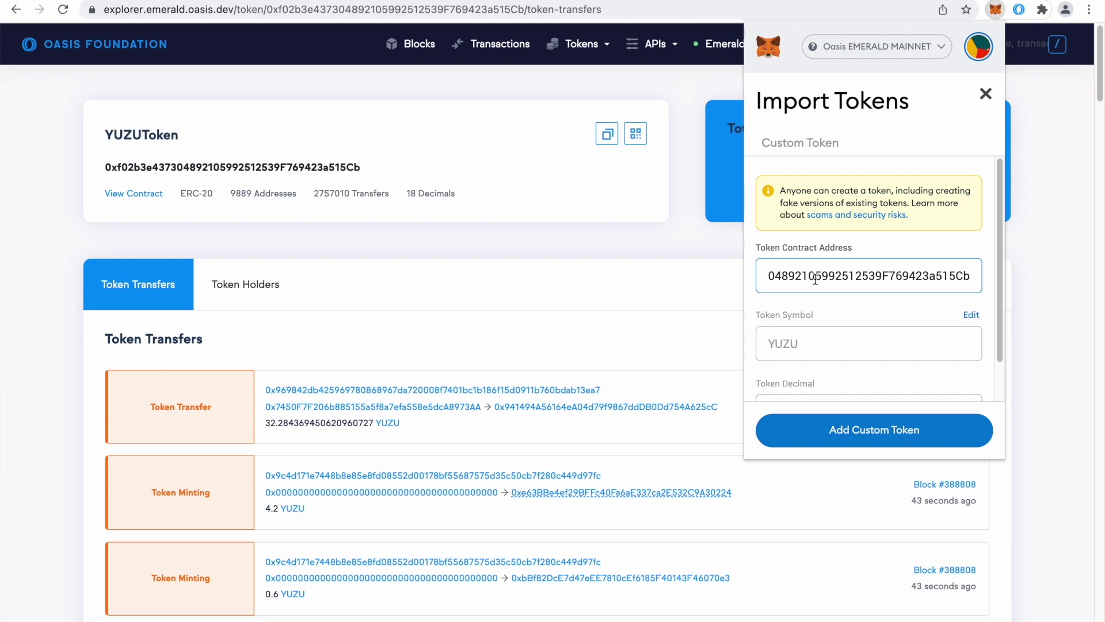
{"action": "scroll", "coordinate": [837, 340], "scroll_direction": "down", "scroll_amount": 1}
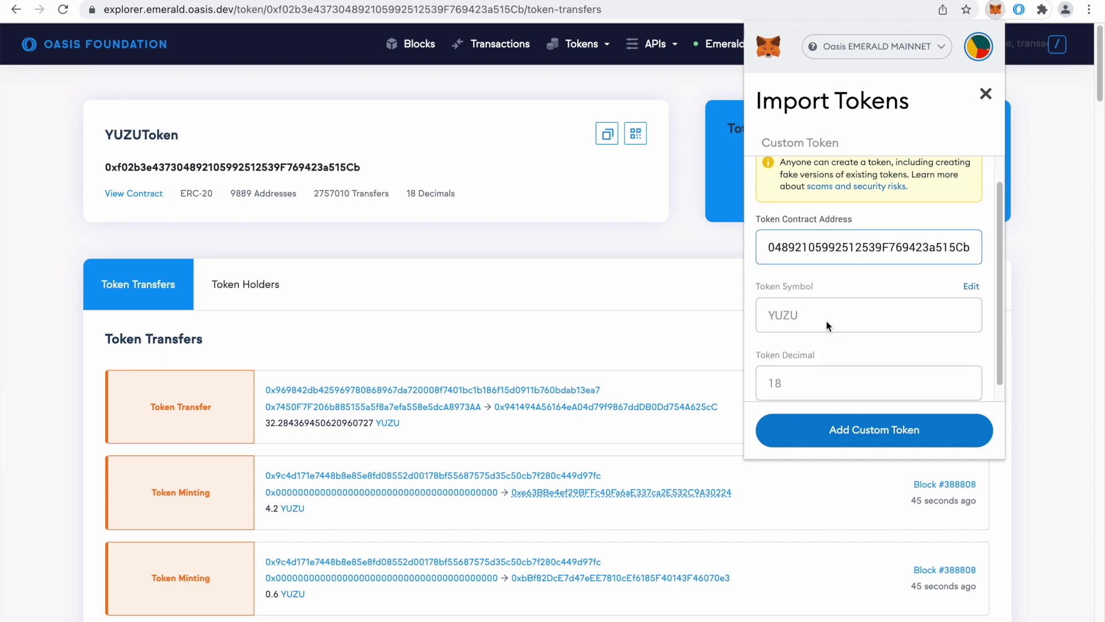
{"action": "scroll", "coordinate": [829, 326], "scroll_direction": "down", "scroll_amount": 1}
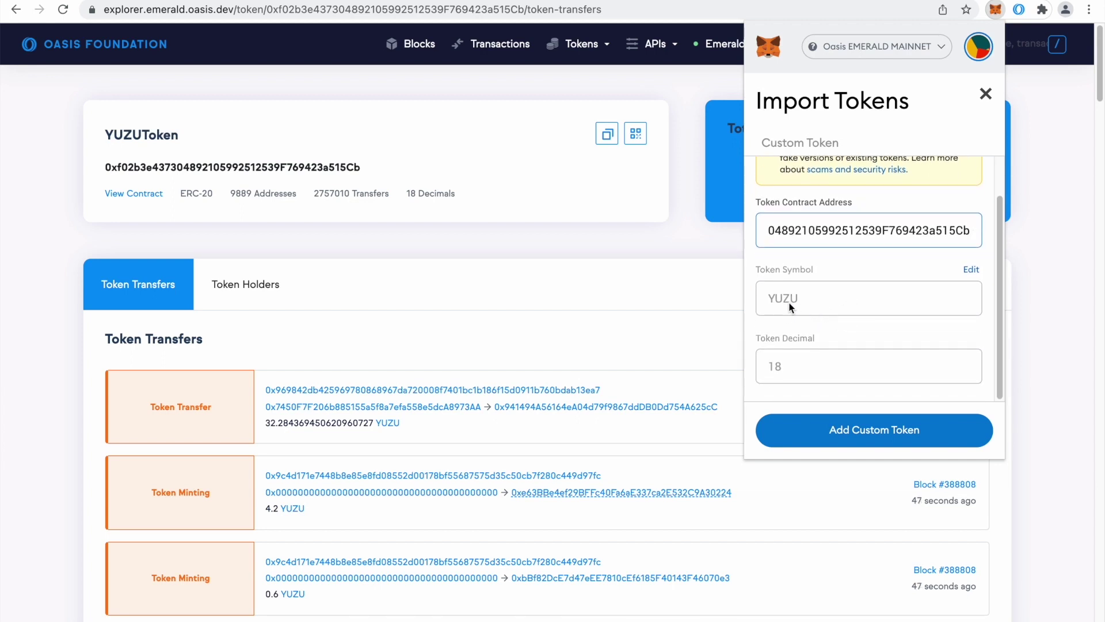
{"action": "left_click", "coordinate": [881, 435]}
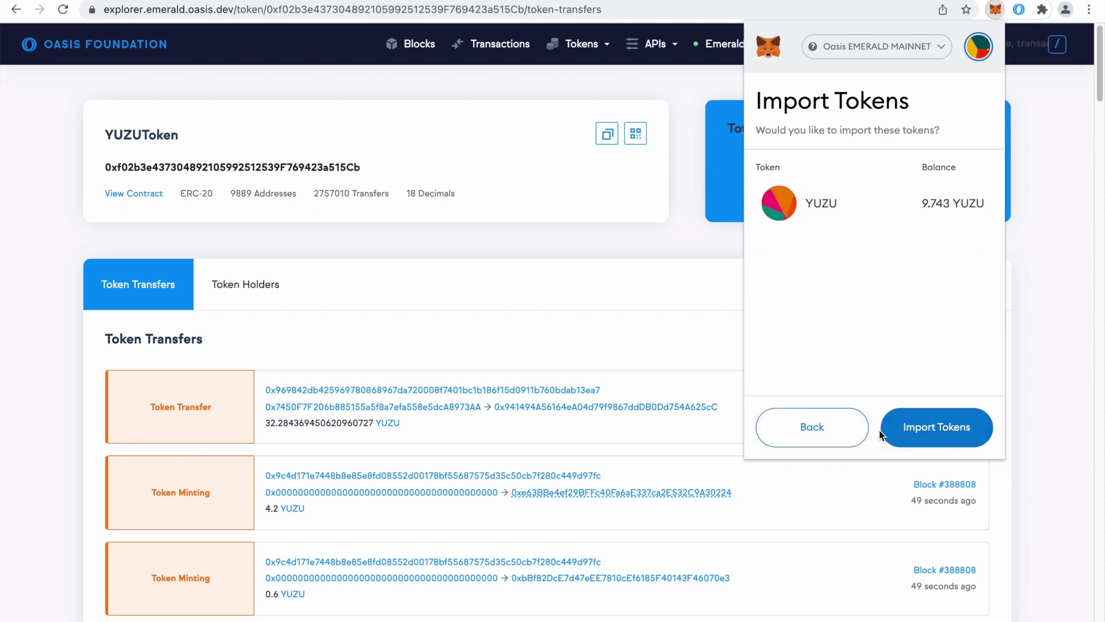
{"action": "left_click", "coordinate": [921, 426]}
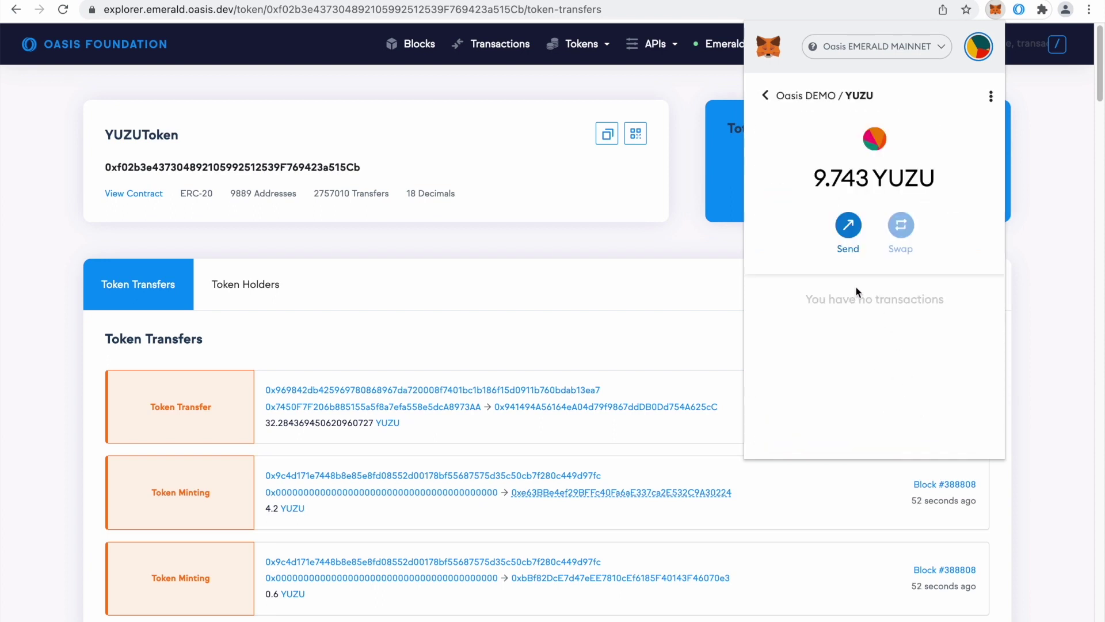
- Check the 9.743 YUZU balance among the wallet's assets and close MetaMask
{"action": "left_click", "coordinate": [765, 95]}
{"action": "scroll", "coordinate": [821, 291], "scroll_direction": "down", "scroll_amount": 2}
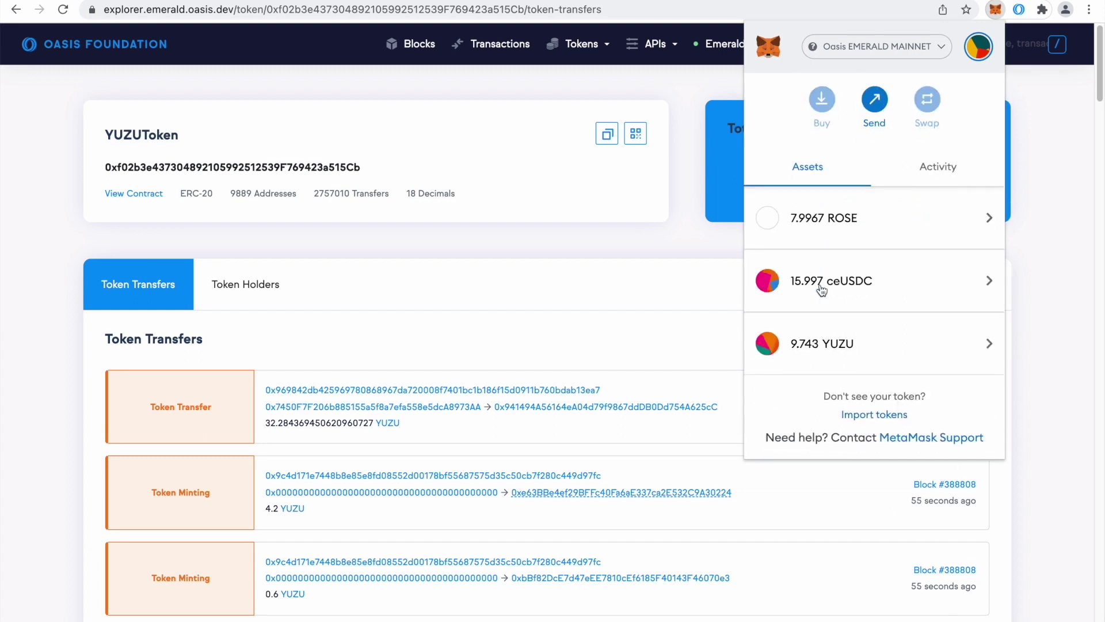
{"action": "scroll", "coordinate": [813, 358], "scroll_direction": "up", "scroll_amount": 2}
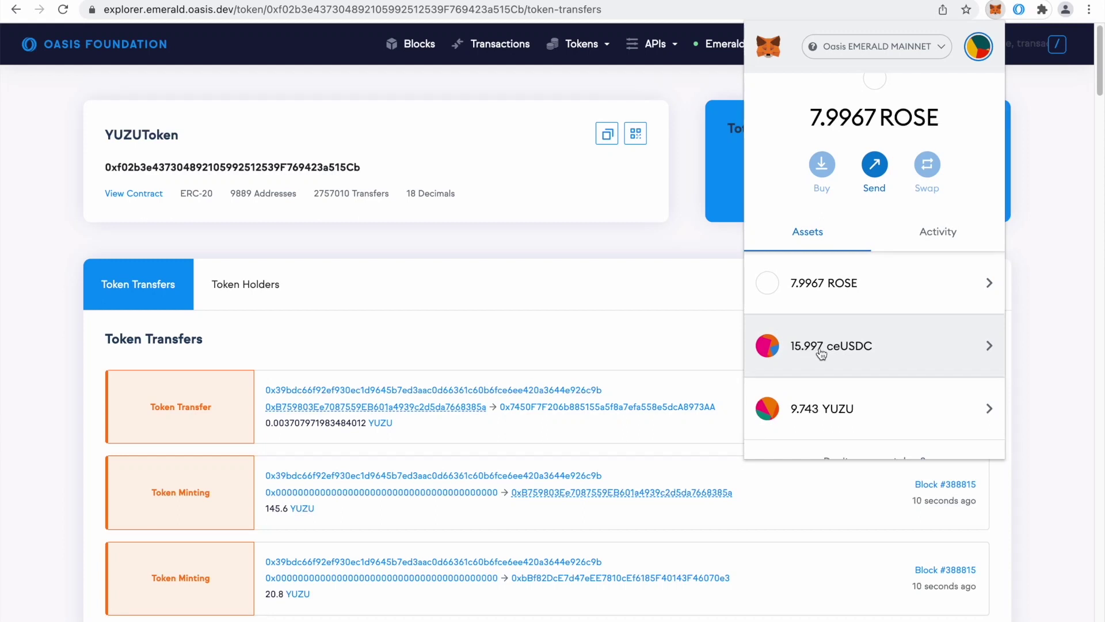
{"action": "scroll", "coordinate": [840, 352], "scroll_direction": "up", "scroll_amount": 1}
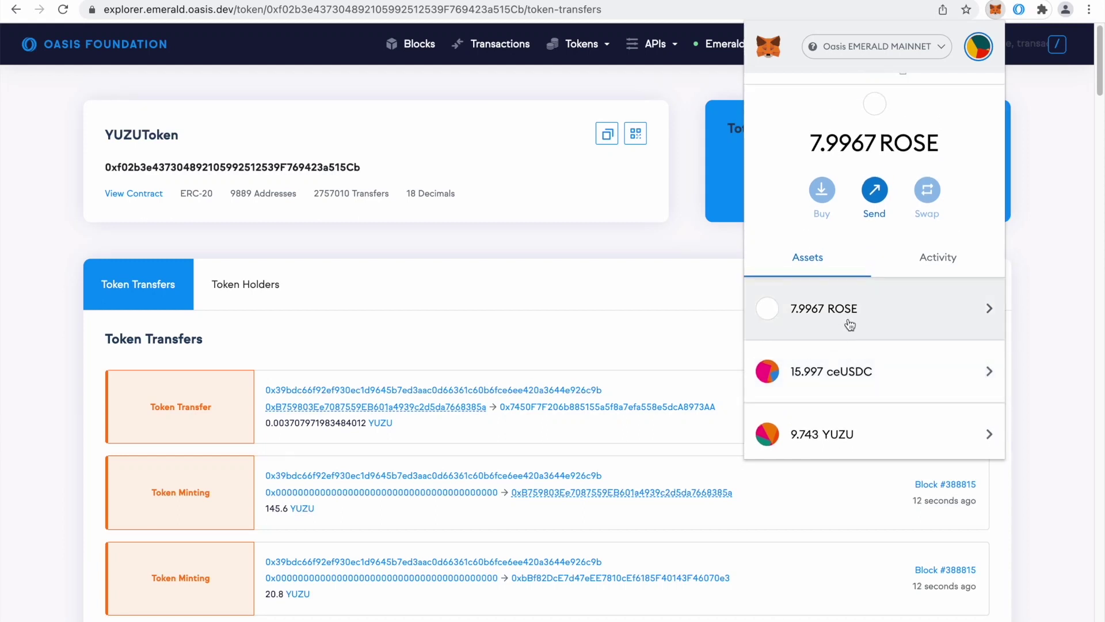
{"action": "scroll", "coordinate": [841, 325], "scroll_direction": "down", "scroll_amount": 2}
{"action": "scroll", "coordinate": [849, 325], "scroll_direction": "up", "scroll_amount": 3}
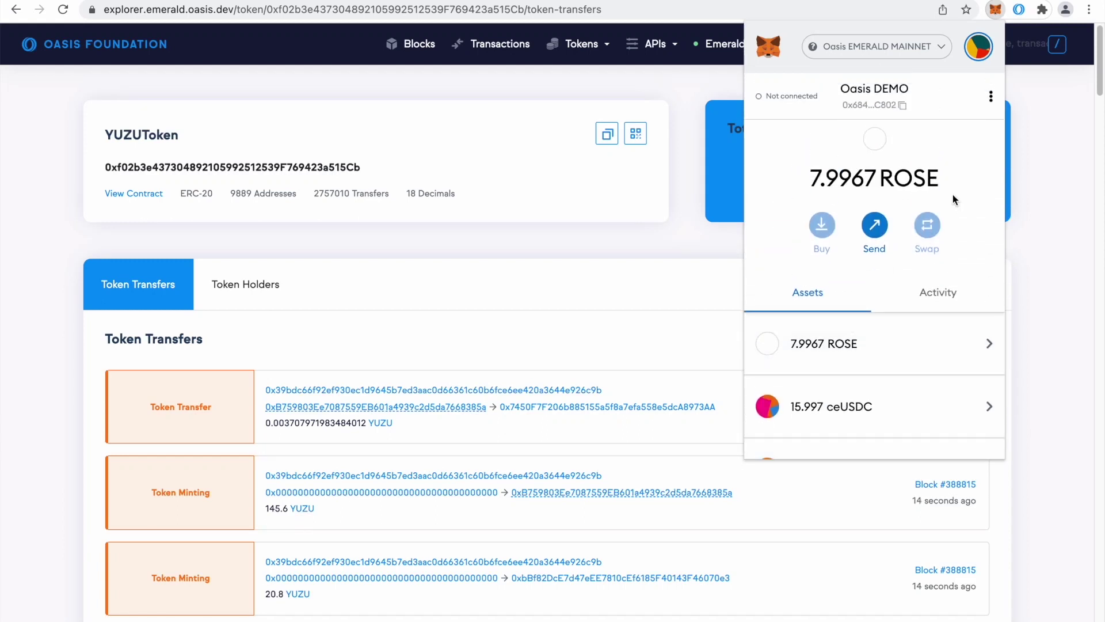
{"action": "left_click", "coordinate": [1041, 179]}
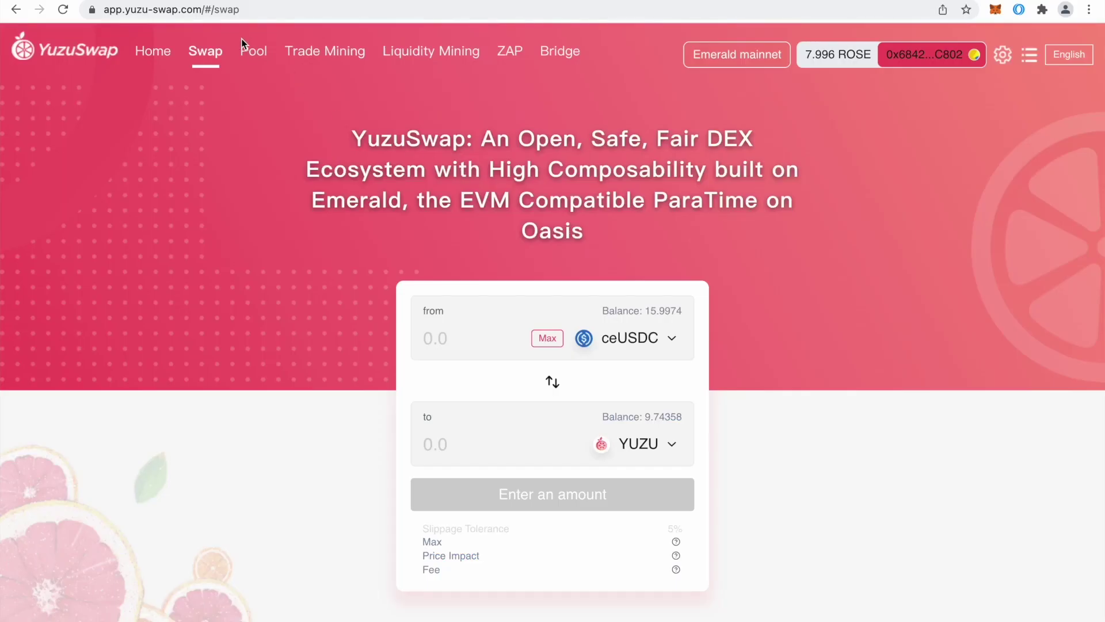
- Start adding liquidity and pair YUZU with ROSE at 1.42484 ROSE per YUZU
{"action": "left_click", "coordinate": [253, 54]}
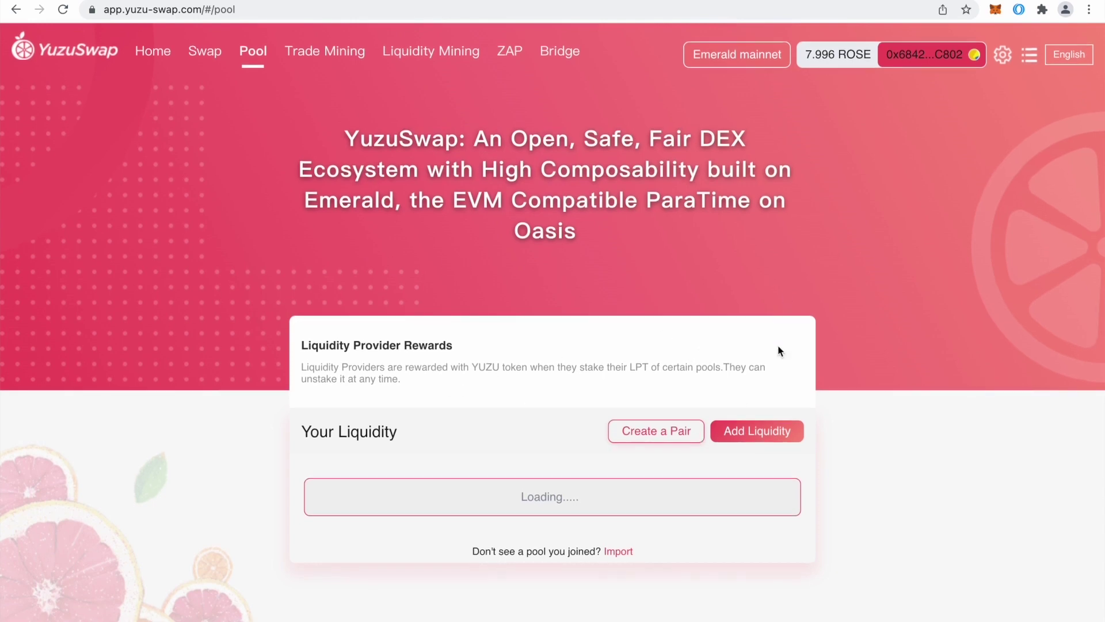
{"action": "left_click", "coordinate": [753, 431]}
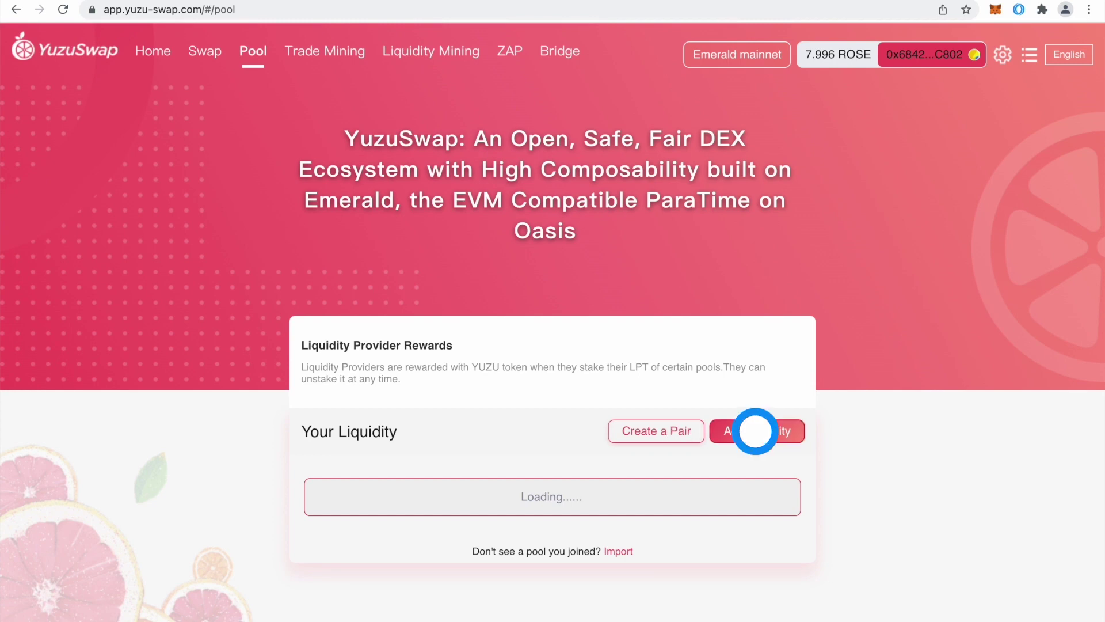
{"action": "left_click", "coordinate": [615, 371]}
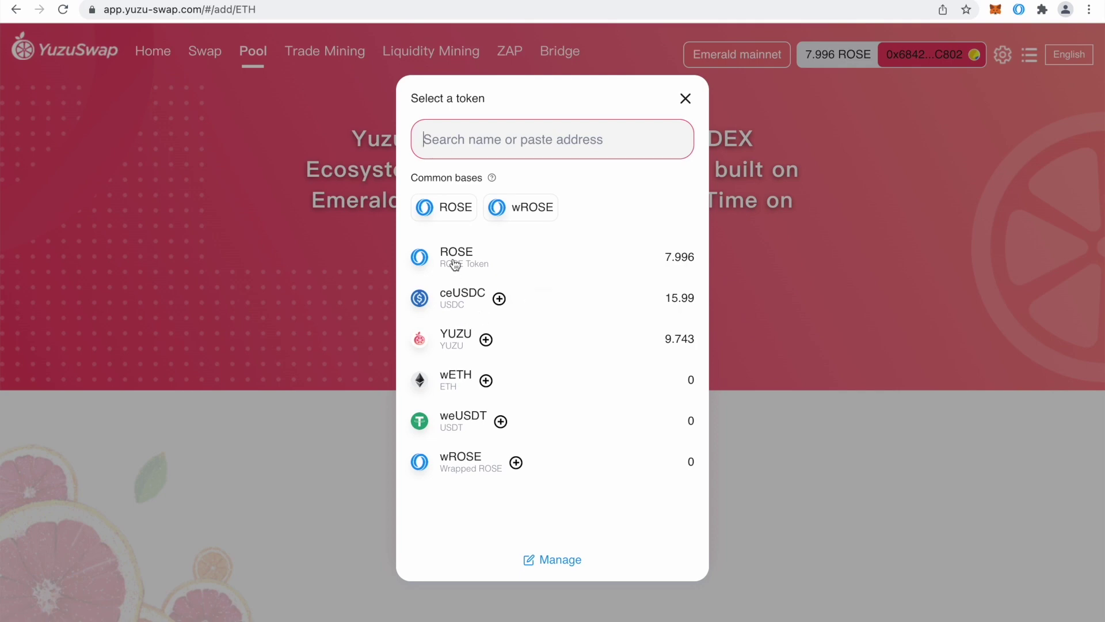
{"action": "left_click", "coordinate": [462, 326]}
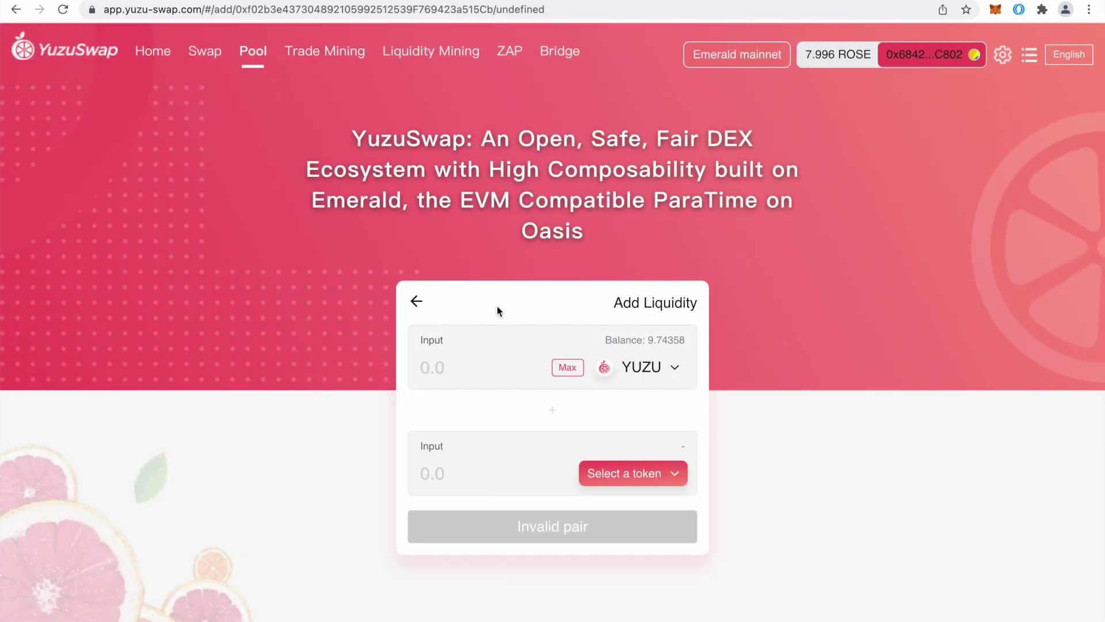
{"action": "left_click", "coordinate": [605, 473]}
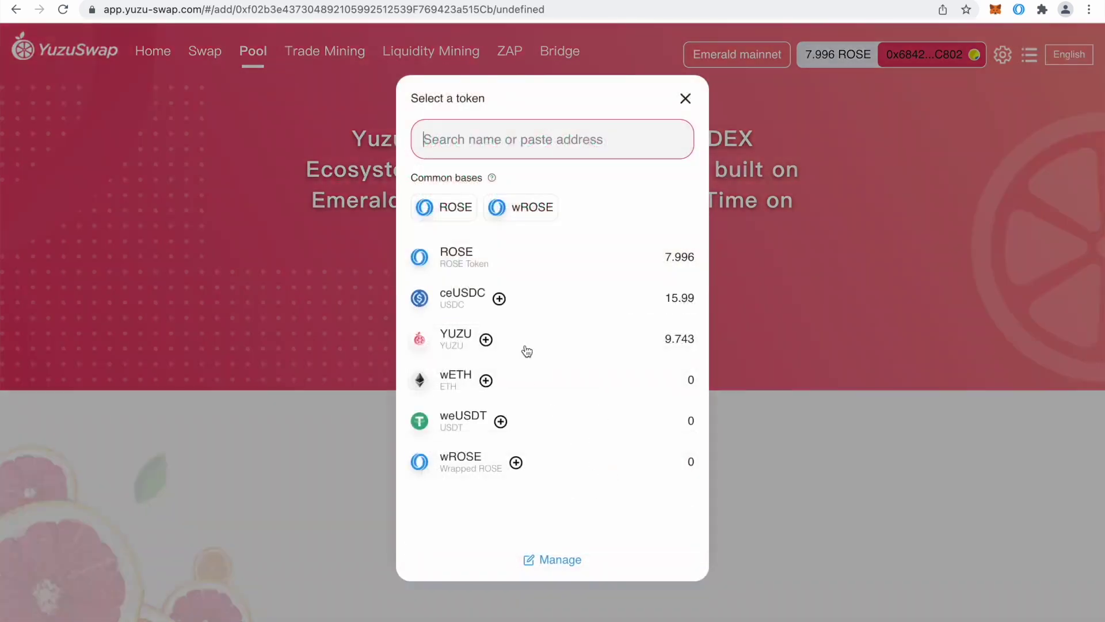
{"action": "left_click", "coordinate": [471, 251]}
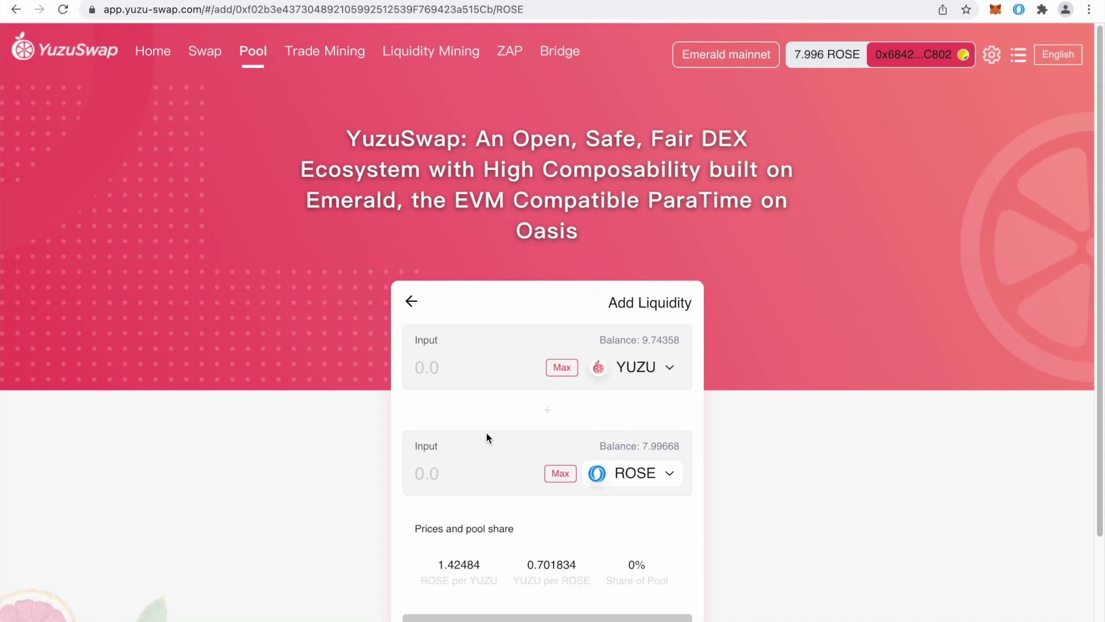
- Enter 7 ROSE against 4.91284 YUZU, approve YUZU spending, and open the supply preview
{"action": "left_click", "coordinate": [482, 465]}
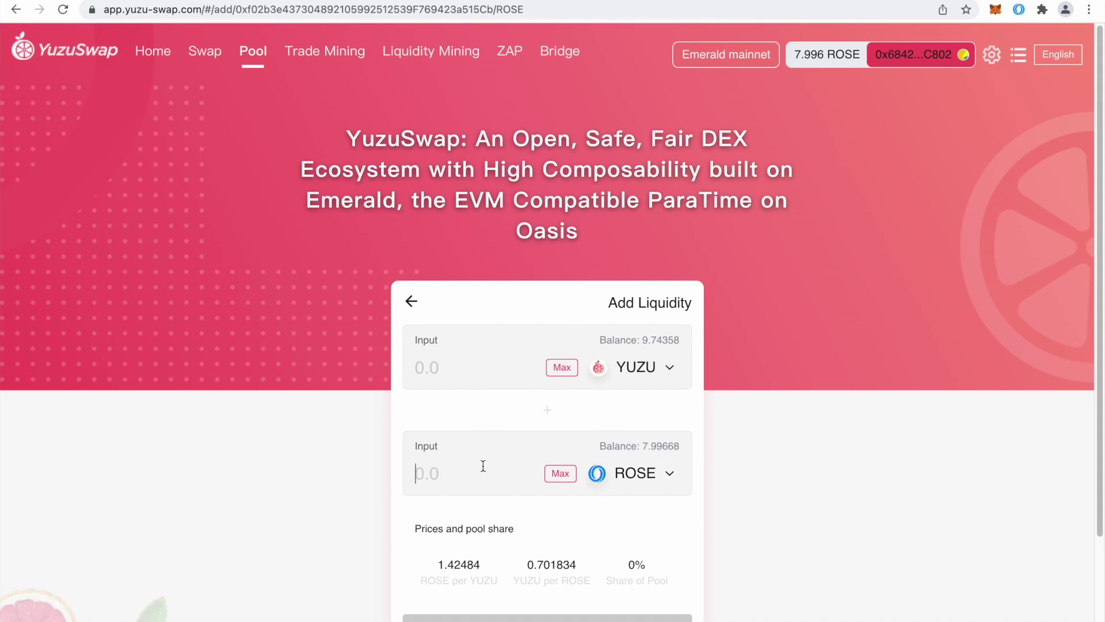
{"action": "type", "text": "7"}
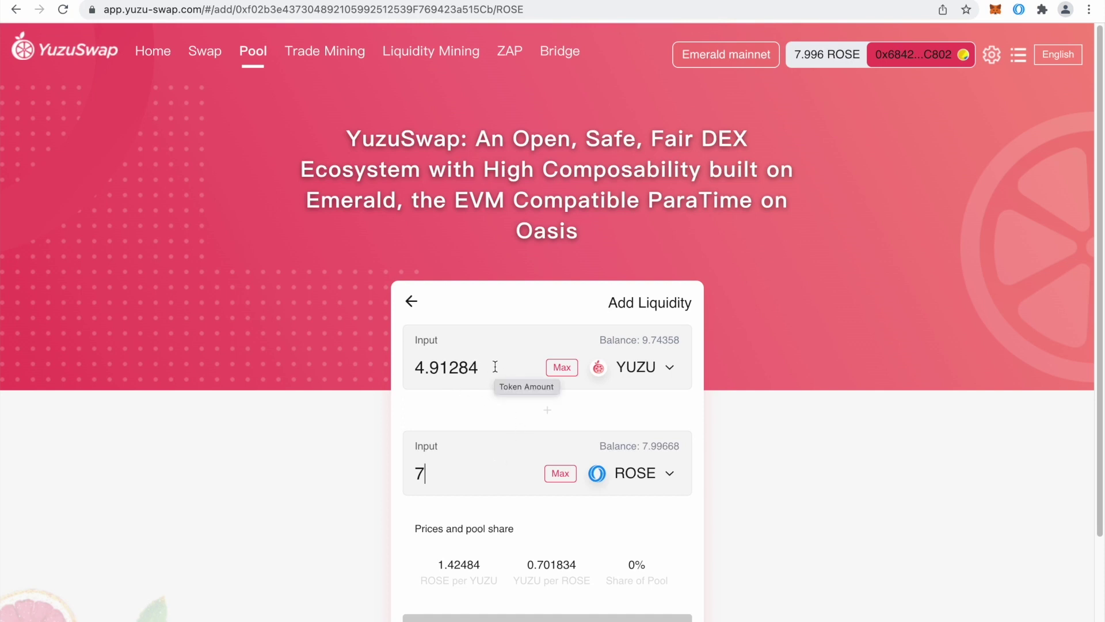
{"action": "scroll", "coordinate": [533, 434], "scroll_direction": "down", "scroll_amount": 2}
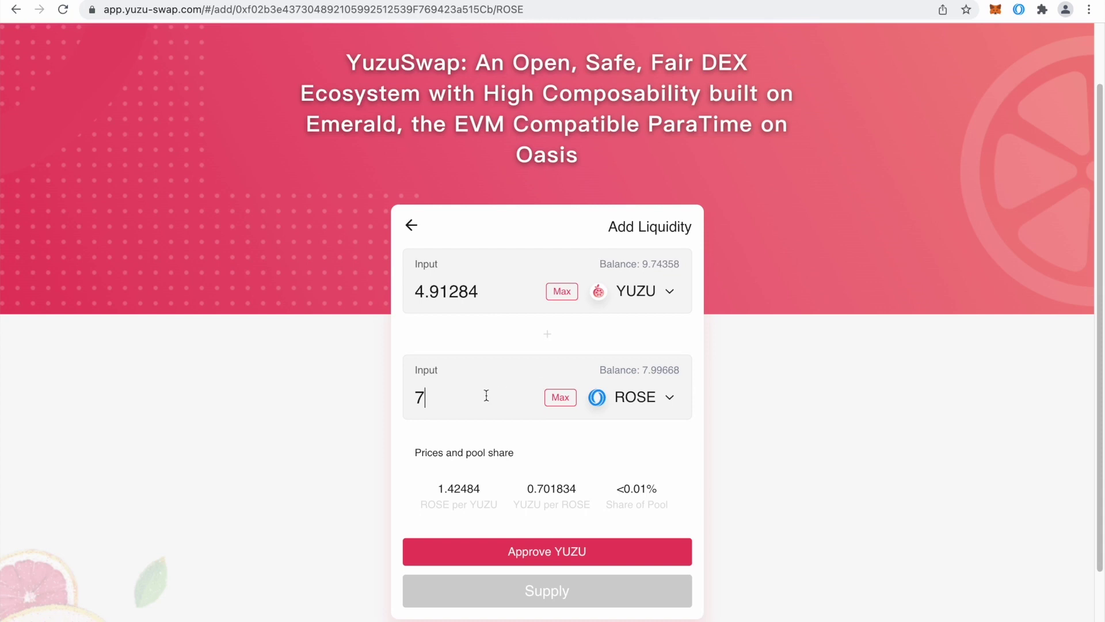
{"action": "scroll", "coordinate": [486, 395], "scroll_direction": "down", "scroll_amount": 1}
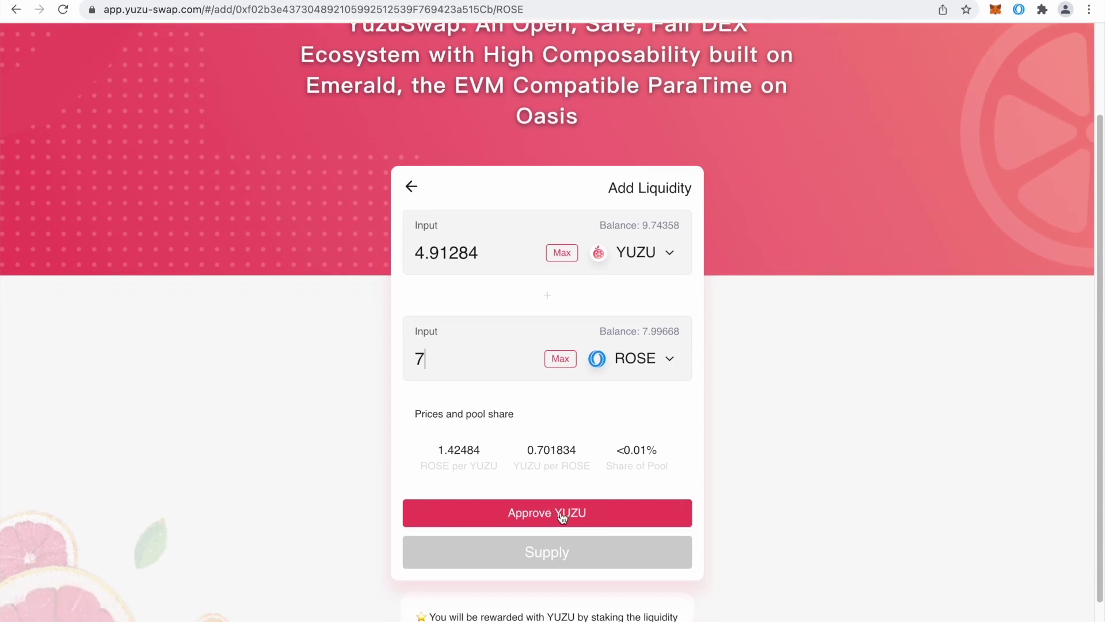
{"action": "left_click", "coordinate": [610, 518]}
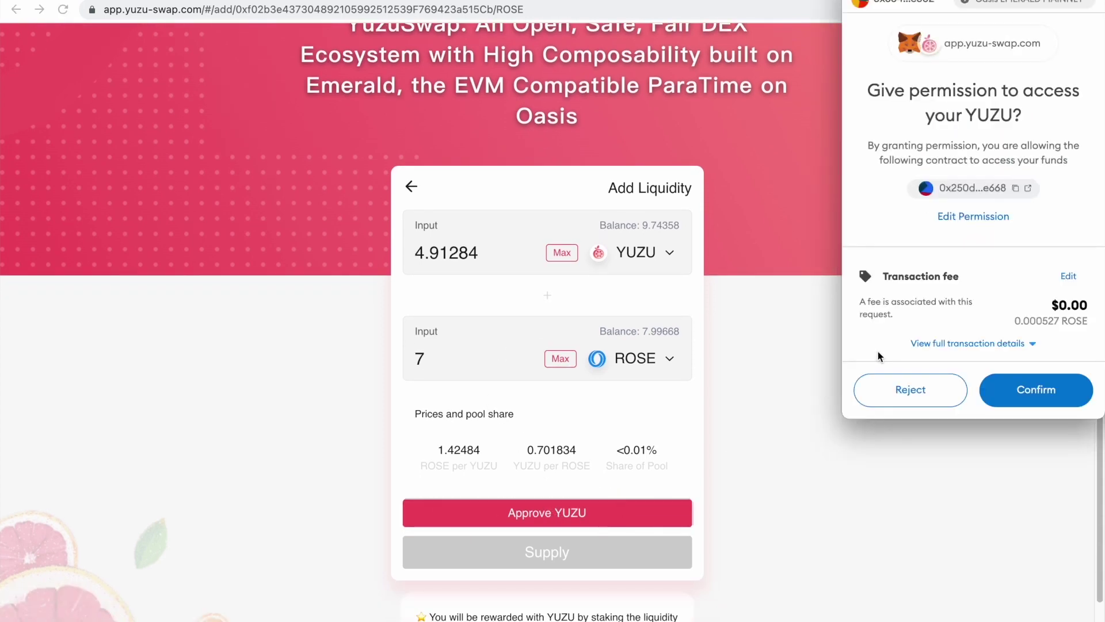
{"action": "left_click", "coordinate": [1027, 391]}
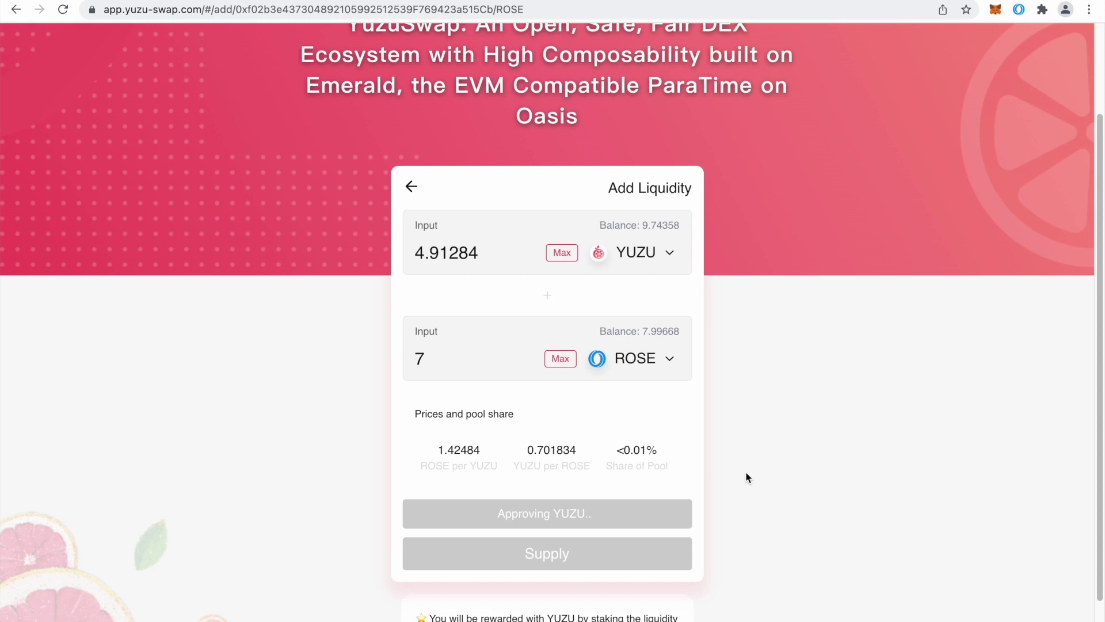
{"action": "scroll", "coordinate": [681, 486], "scroll_direction": "up", "scroll_amount": 2}
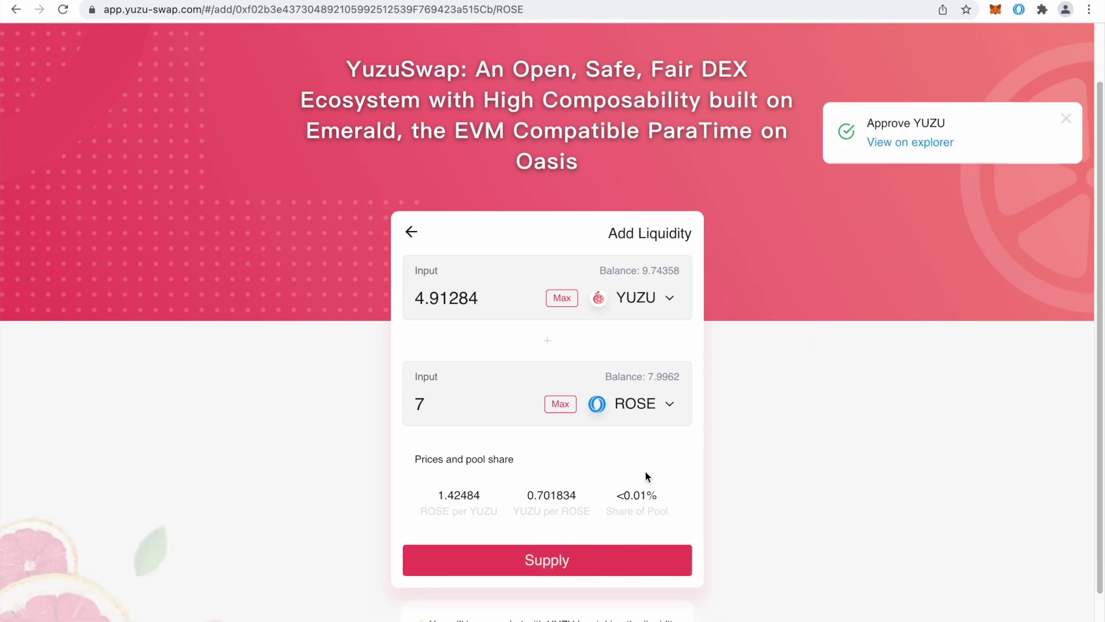
{"action": "left_click", "coordinate": [551, 563]}
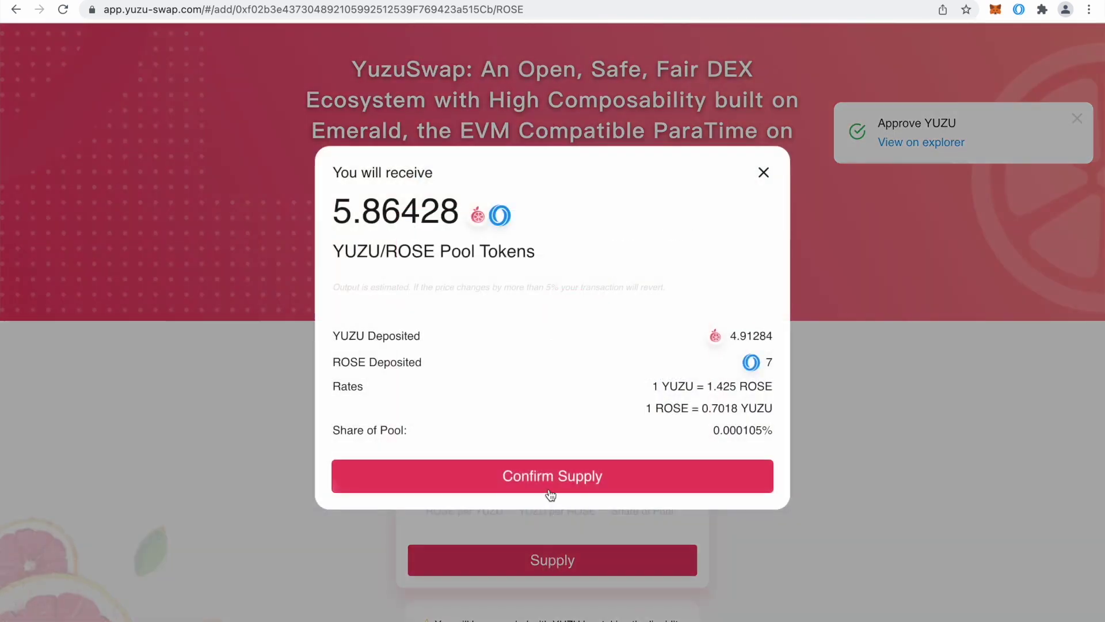
- Confirm supplying 4.91284 YUZU and 7 ROSE in MetaMask and dismiss the submitted notice
{"action": "left_click", "coordinate": [626, 469]}
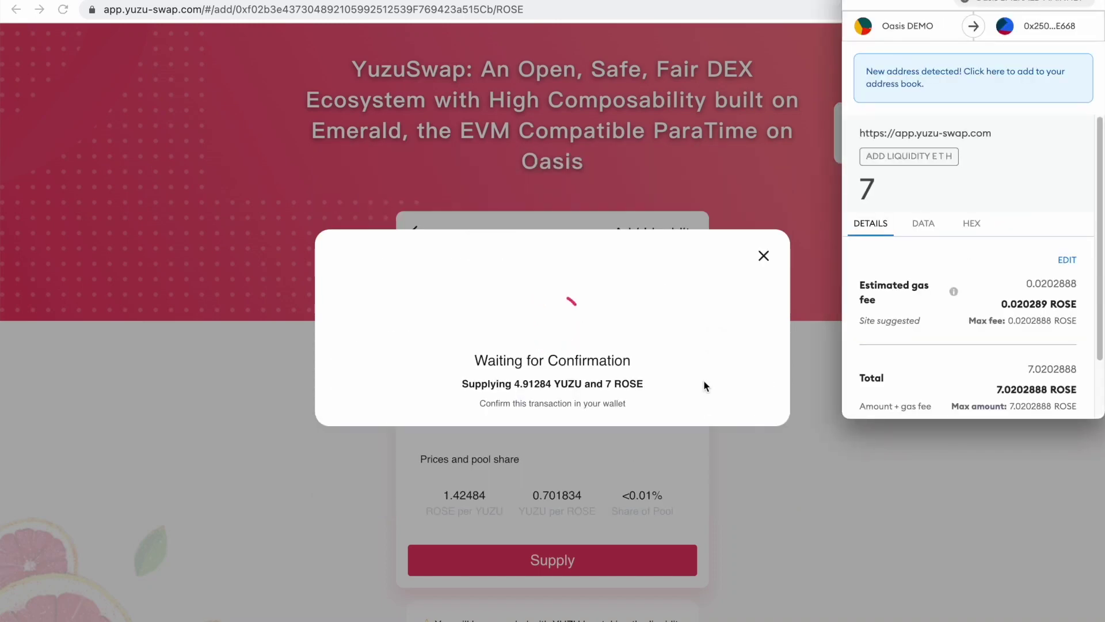
{"action": "scroll", "coordinate": [927, 229], "scroll_direction": "down", "scroll_amount": 2}
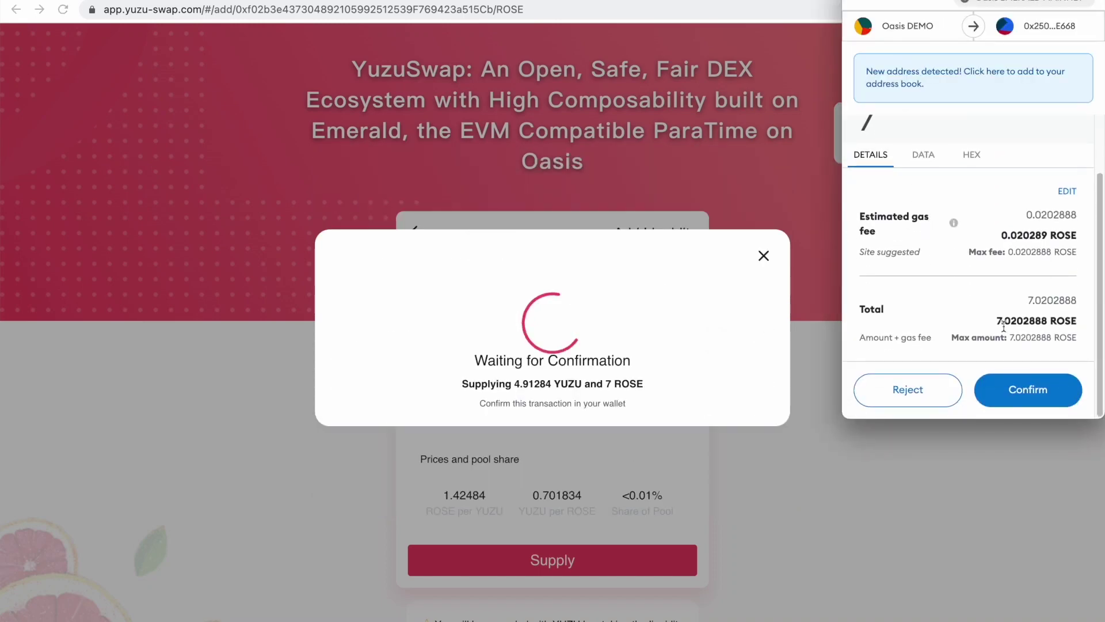
{"action": "left_click", "coordinate": [1028, 391]}
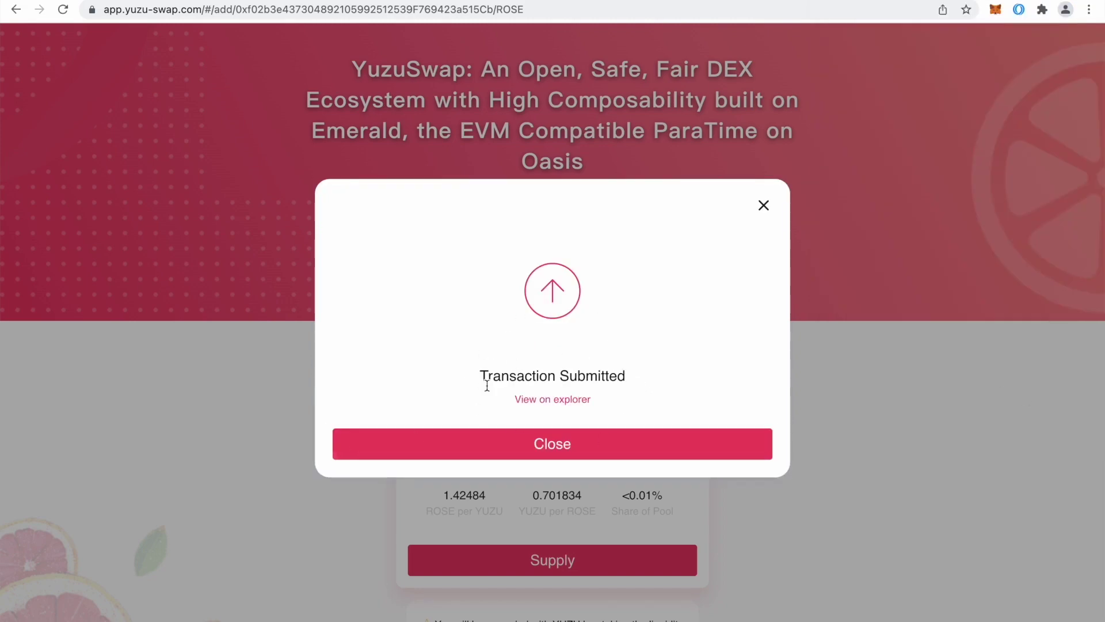
{"action": "left_click", "coordinate": [561, 445]}
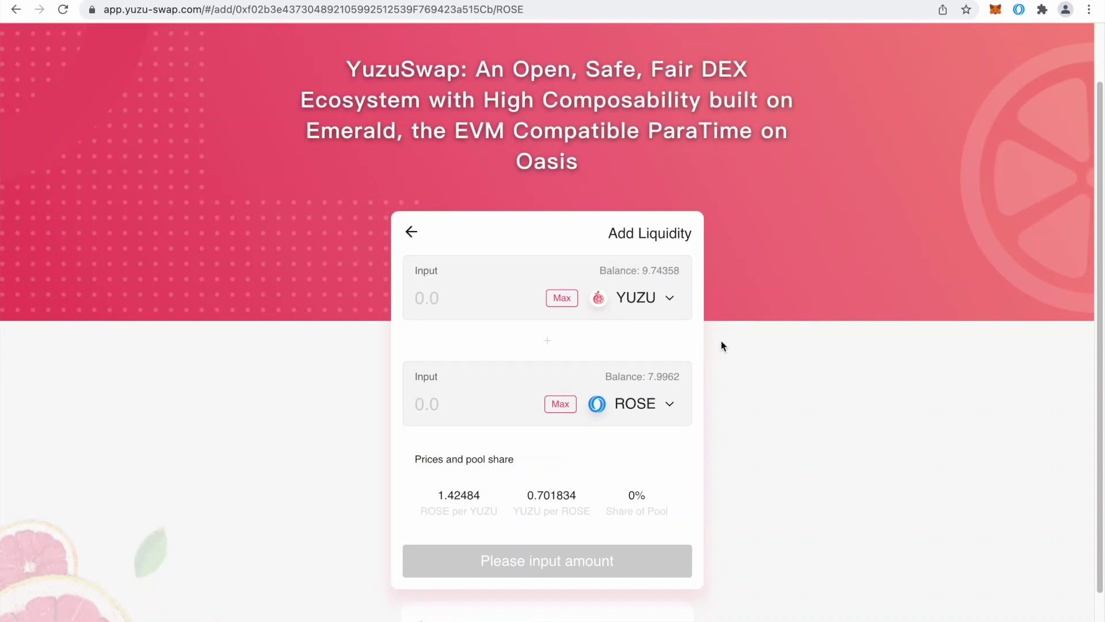
{"action": "scroll", "coordinate": [748, 316], "scroll_direction": "up", "scroll_amount": 3}
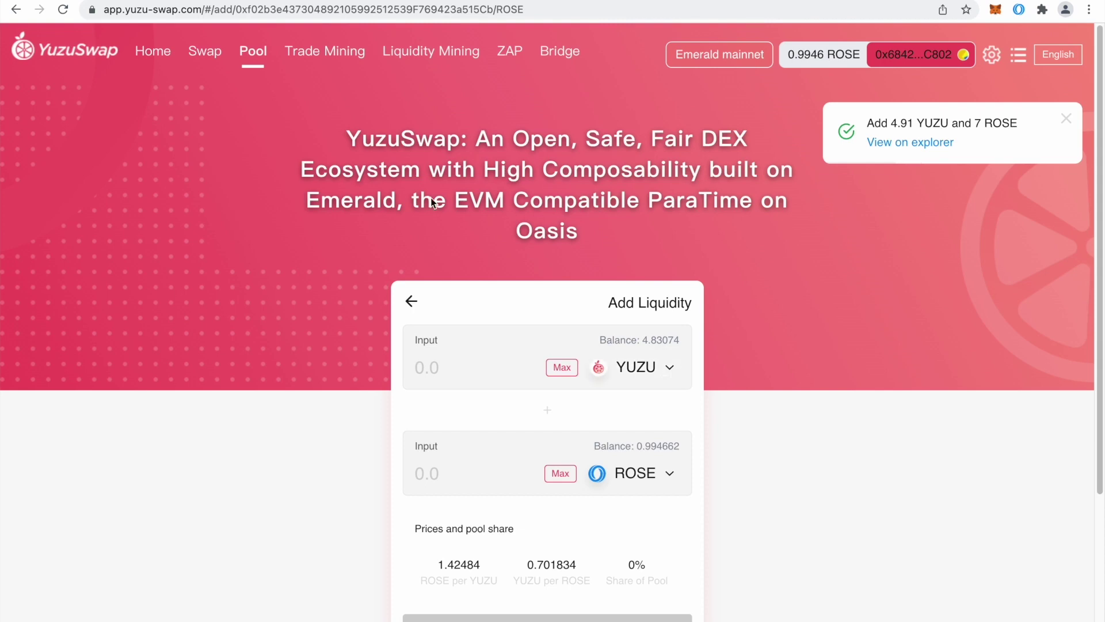
- Open Liquidity Mining and scroll to the farm cards, with wROSE-YUZU at 634.286% APR
{"action": "left_click", "coordinate": [417, 58]}
{"action": "scroll", "coordinate": [472, 161], "scroll_direction": "down", "scroll_amount": 3}
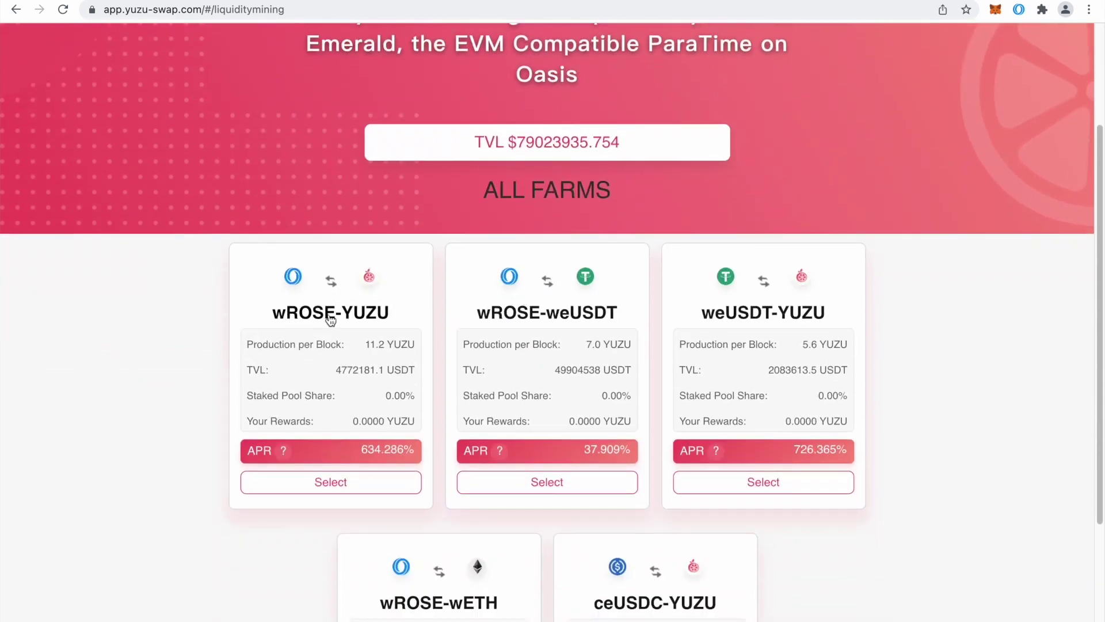
{"action": "scroll", "coordinate": [339, 356], "scroll_direction": "down", "scroll_amount": 1}
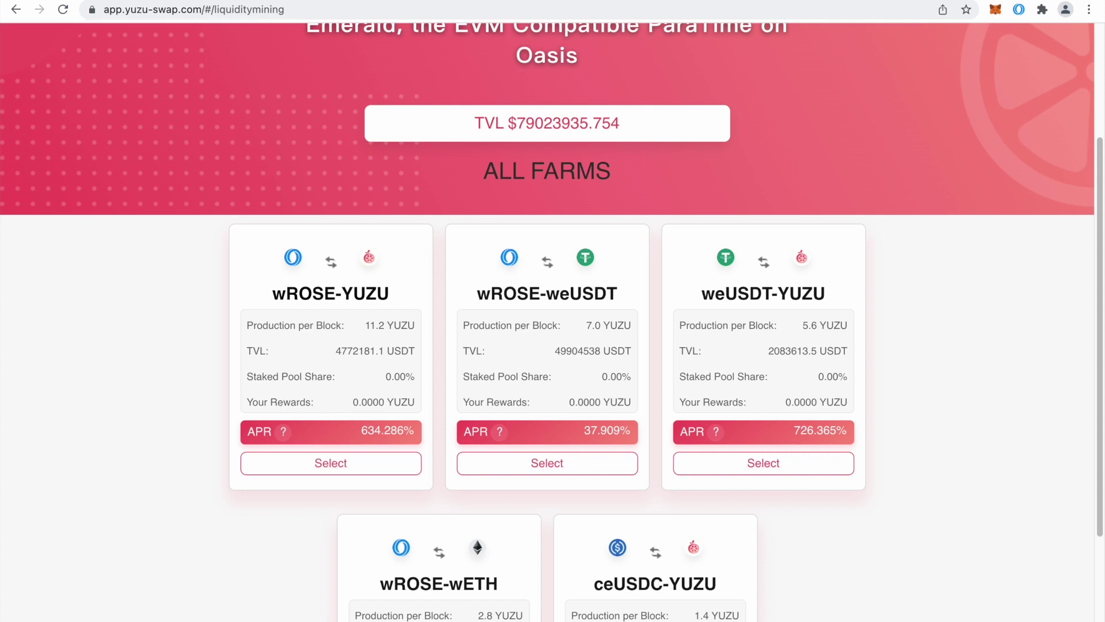
- Open the wROSE-YUZU farm and approve its LP token, confirming the permission in MetaMask
{"action": "left_click", "coordinate": [338, 462]}
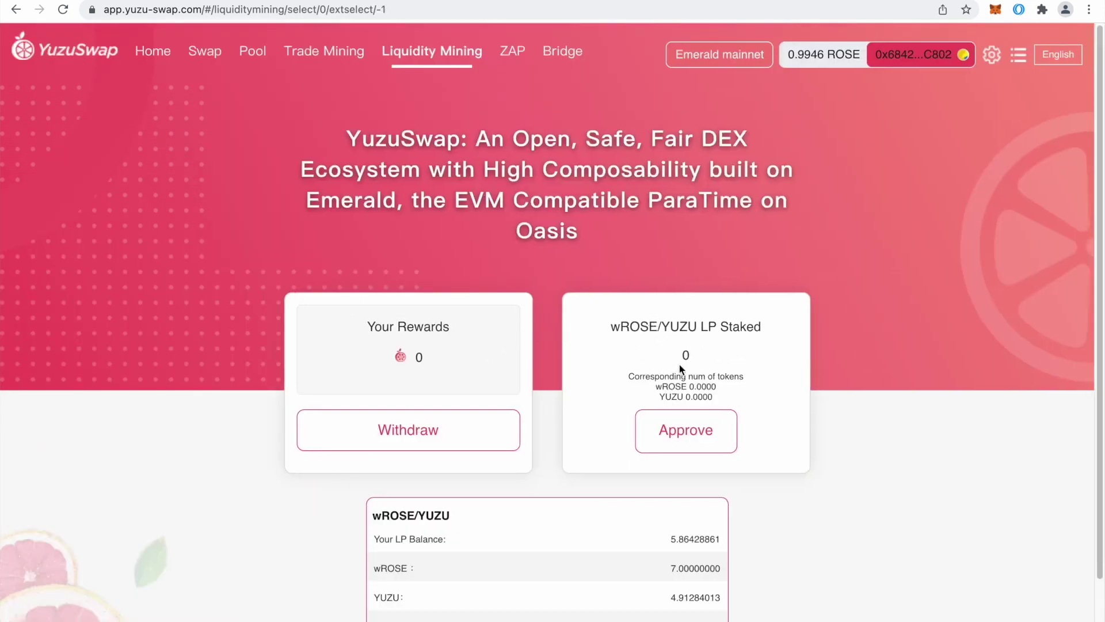
{"action": "left_click", "coordinate": [688, 431]}
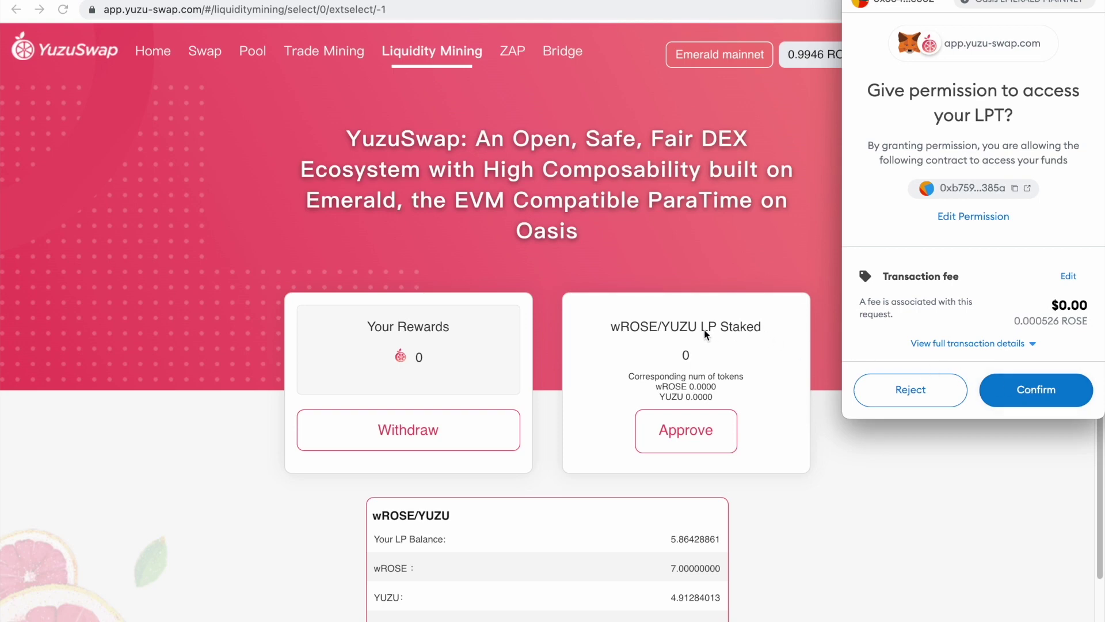
{"action": "left_click", "coordinate": [1048, 396]}
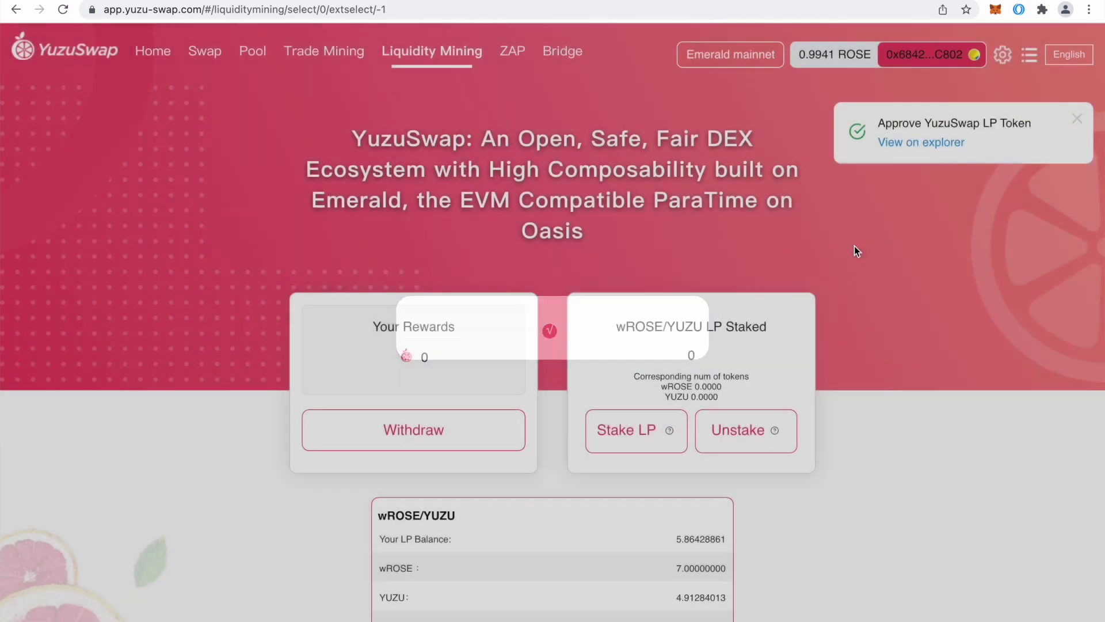
{"action": "scroll", "coordinate": [854, 246], "scroll_direction": "down", "scroll_amount": 2}
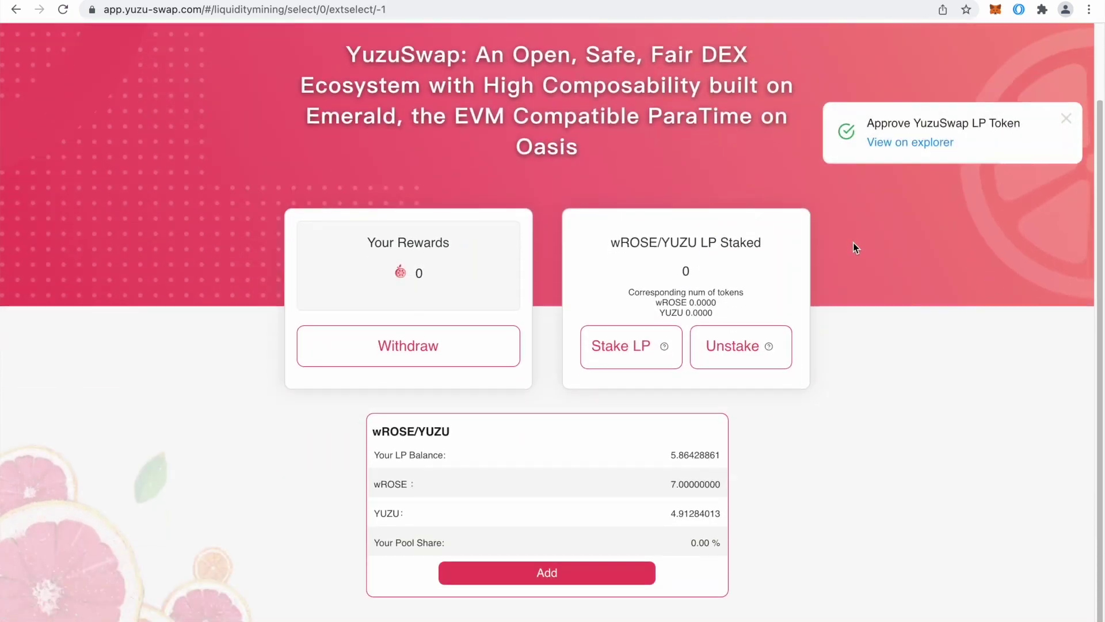
- Stake the full 5.86428861 wROSE/YUZU LP balance and confirm the deposit in MetaMask
{"action": "left_click", "coordinate": [634, 353]}
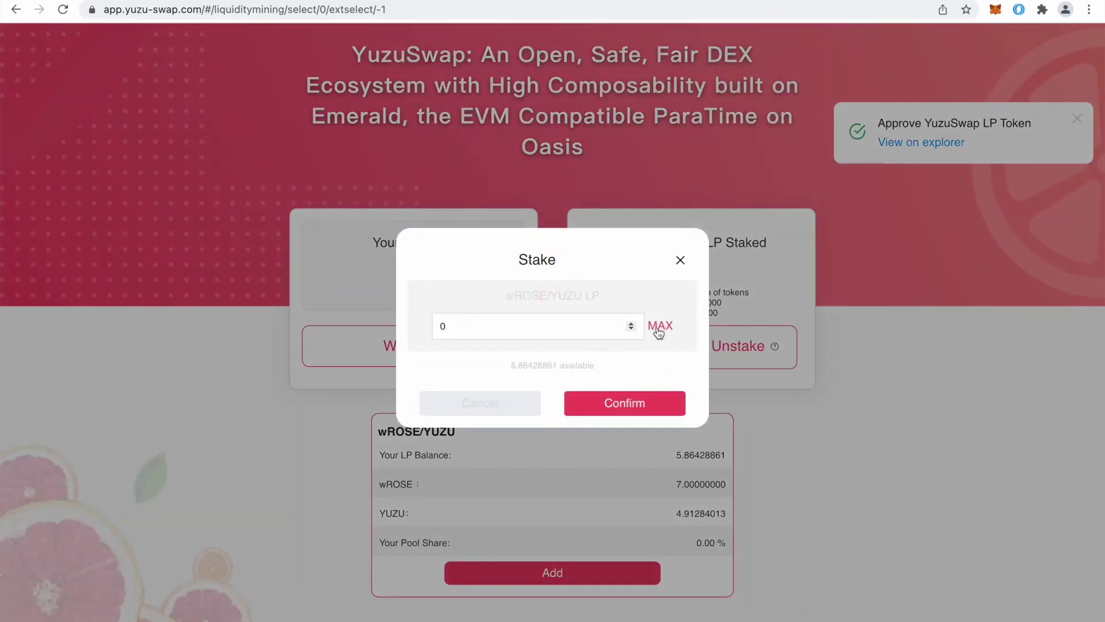
{"action": "left_click", "coordinate": [659, 325]}
{"action": "left_click", "coordinate": [623, 401]}
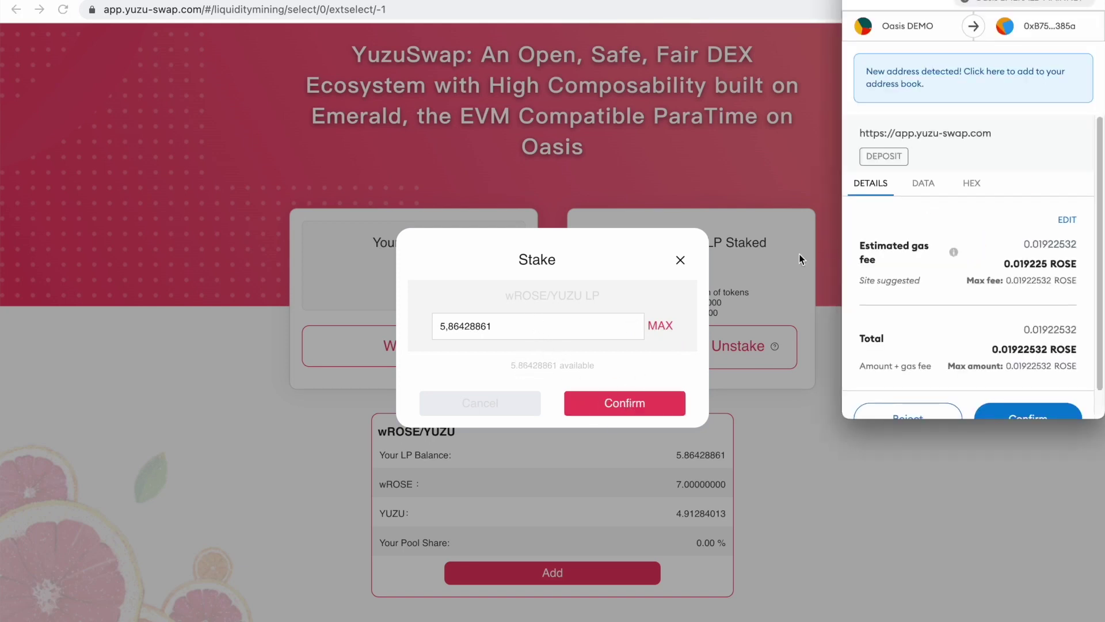
{"action": "scroll", "coordinate": [927, 238], "scroll_direction": "down", "scroll_amount": 1}
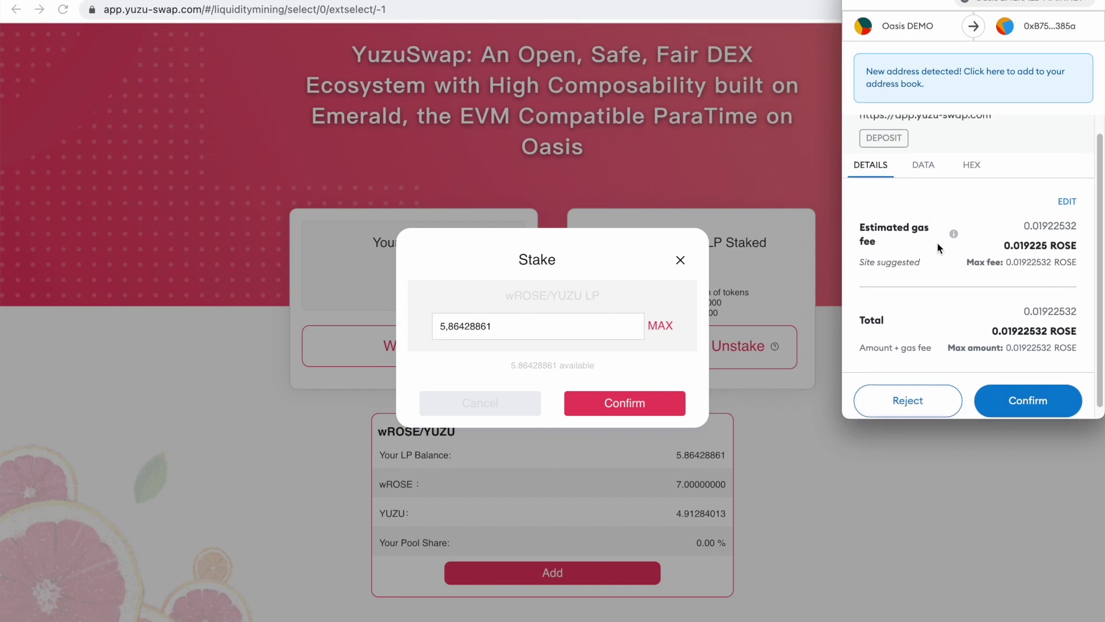
{"action": "left_click", "coordinate": [1029, 390]}
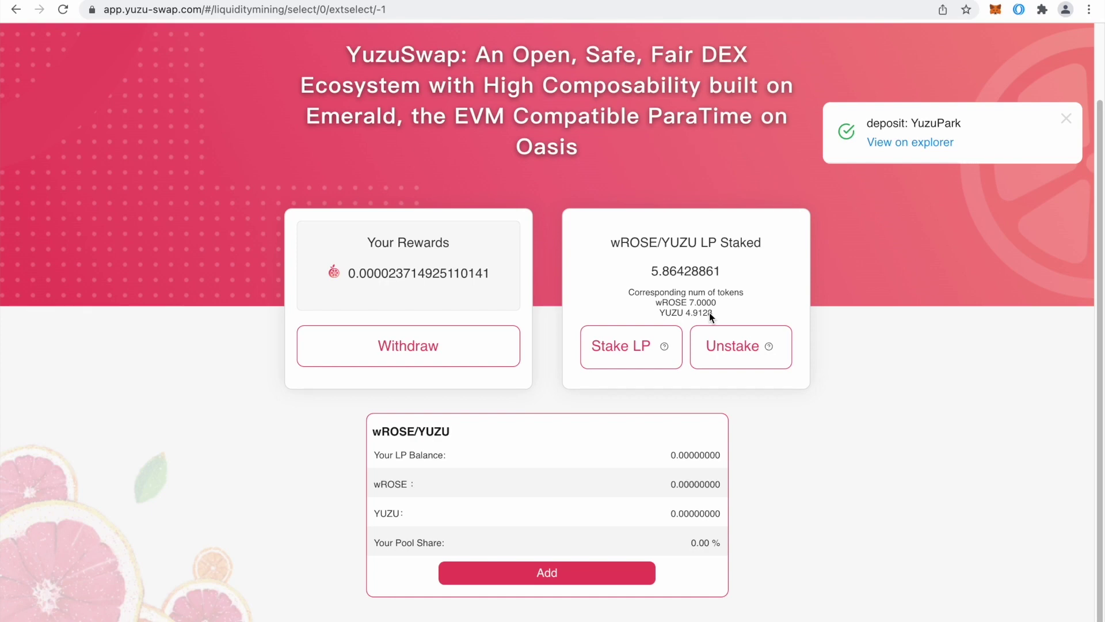
{"action": "scroll", "coordinate": [709, 312], "scroll_direction": "up", "scroll_amount": 2}
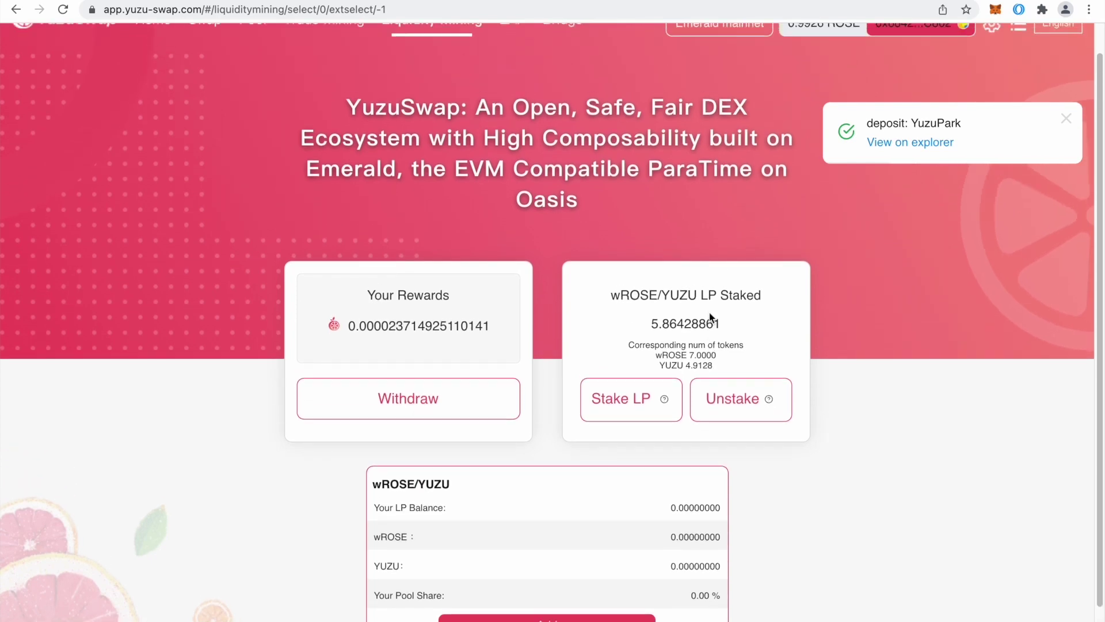
{"action": "scroll", "coordinate": [709, 313], "scroll_direction": "up", "scroll_amount": 1}
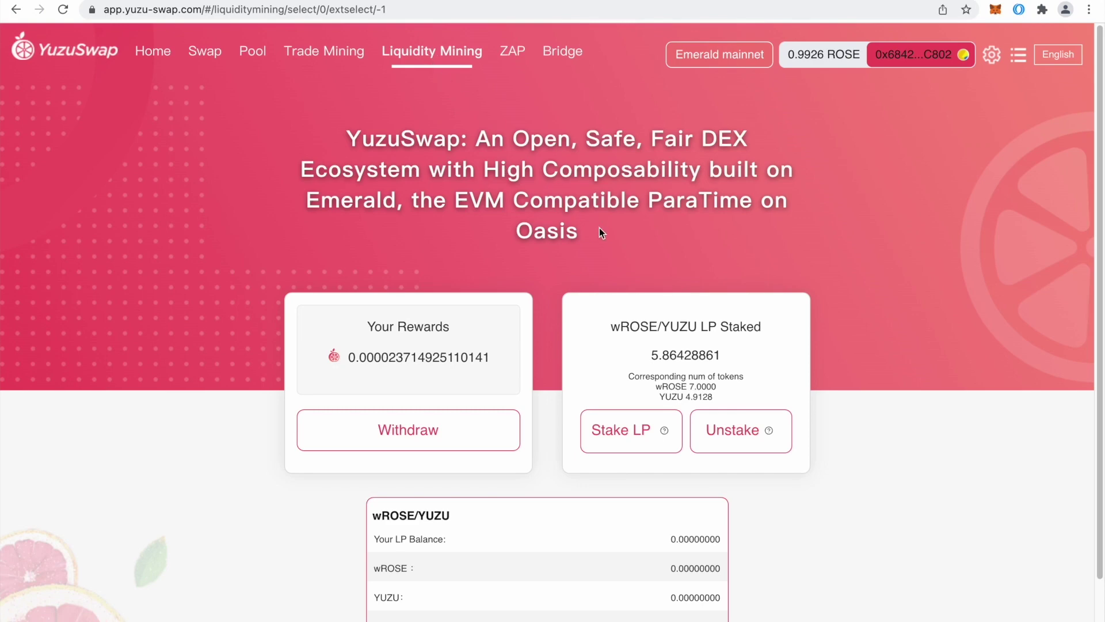
{"action": "scroll", "coordinate": [600, 232], "scroll_direction": "down", "scroll_amount": 2}
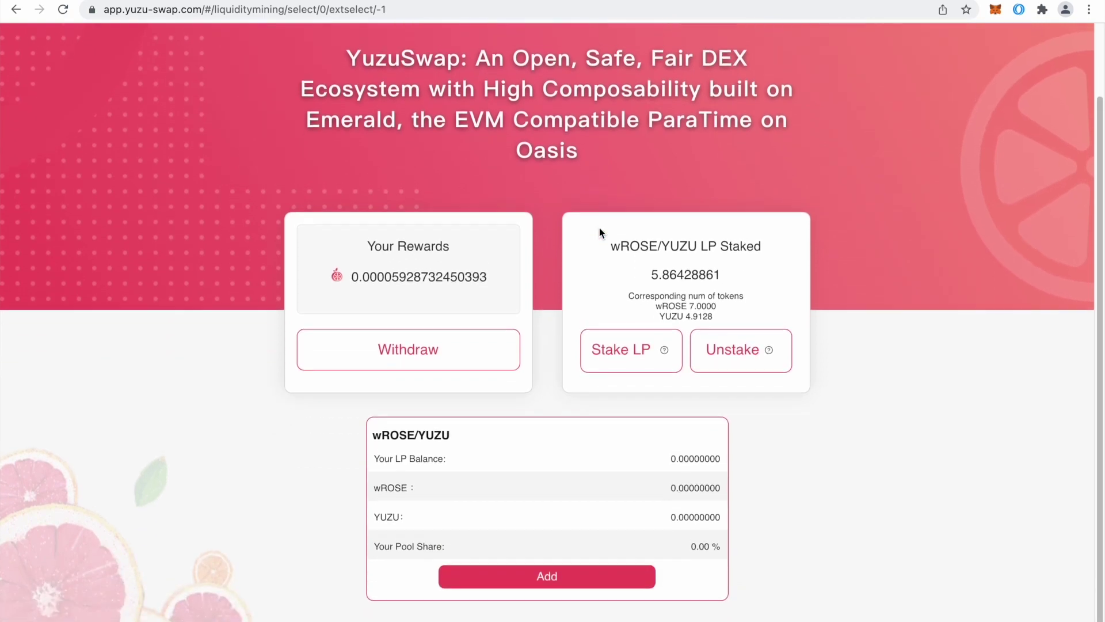
{"action": "scroll", "coordinate": [382, 348], "scroll_direction": "up", "scroll_amount": 2}
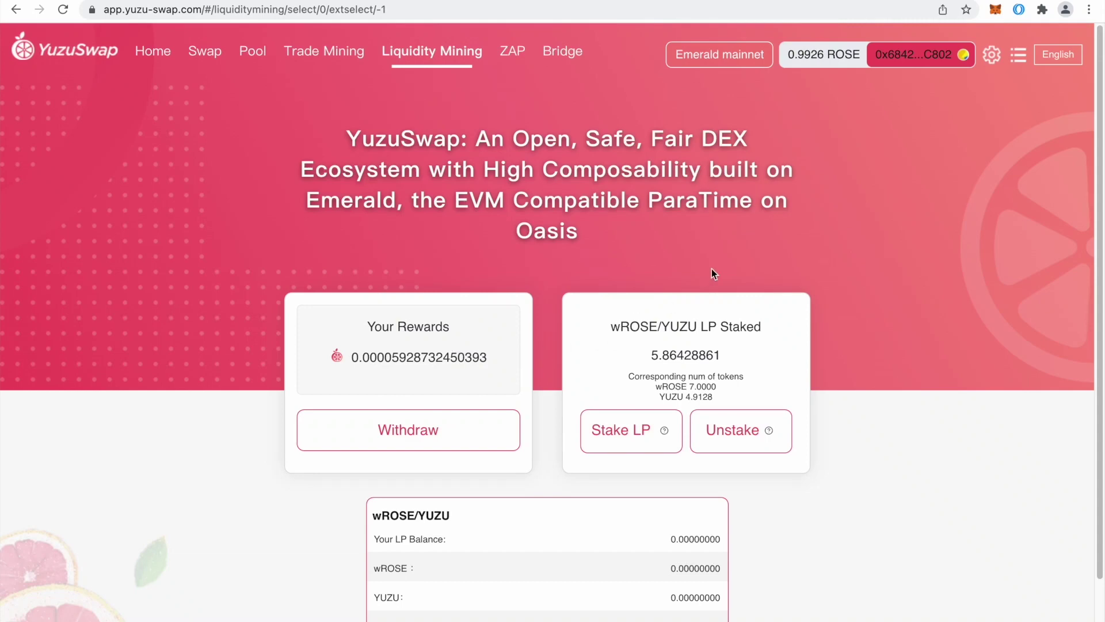
{"action": "scroll", "coordinate": [711, 270], "scroll_direction": "down", "scroll_amount": 1}
{"action": "scroll", "coordinate": [711, 268], "scroll_direction": "up", "scroll_amount": 1}
- Unstake all 5.86428861 LP tokens from the farm, confirming the withdraw in MetaMask
{"action": "left_click", "coordinate": [751, 433]}
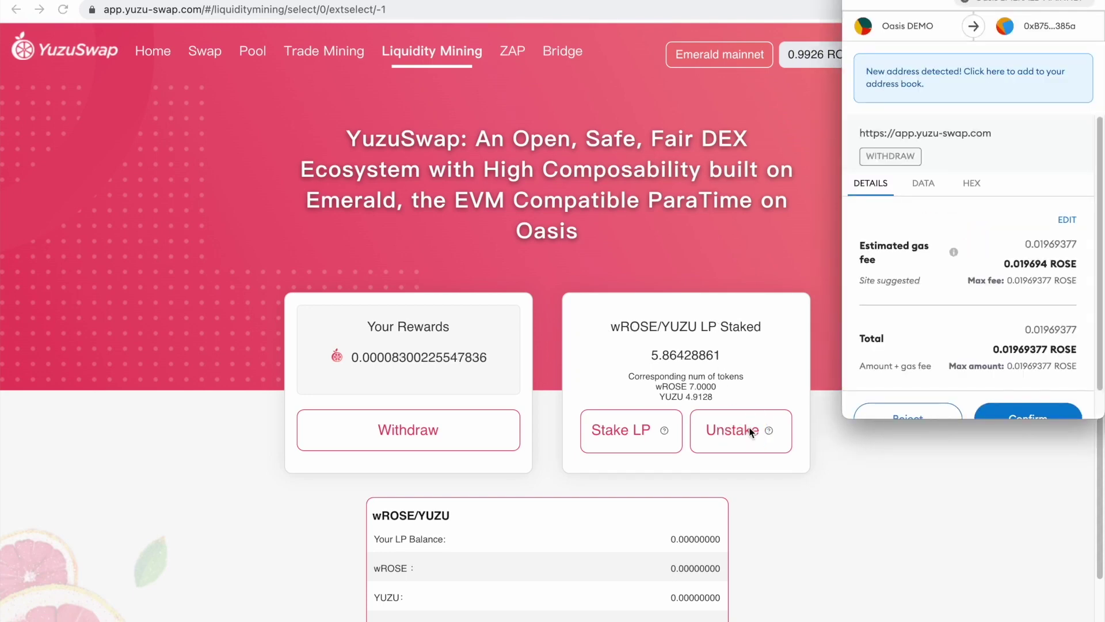
{"action": "scroll", "coordinate": [1011, 262], "scroll_direction": "down", "scroll_amount": 1}
{"action": "left_click", "coordinate": [1028, 389]}
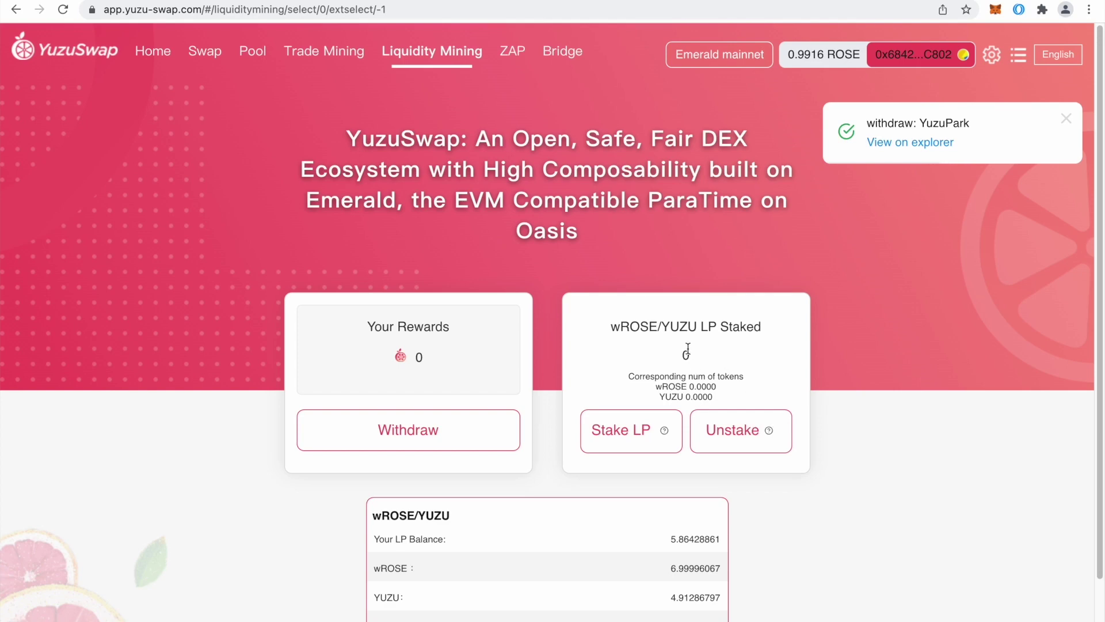
{"action": "scroll", "coordinate": [734, 343], "scroll_direction": "down", "scroll_amount": 2}
{"action": "scroll", "coordinate": [734, 343], "scroll_direction": "up", "scroll_amount": 2}
- Return to the all-farms list, where wROSE-YUZU shows 0.00% staked share
{"action": "left_click", "coordinate": [446, 53]}
{"action": "scroll", "coordinate": [362, 431], "scroll_direction": "down", "scroll_amount": 1}
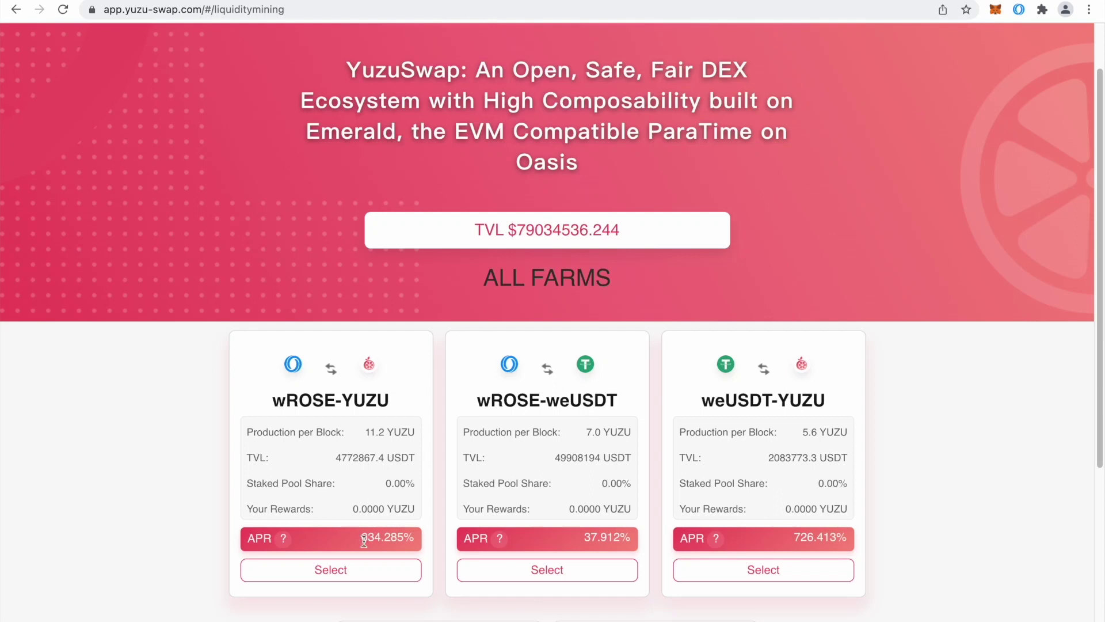
{"action": "scroll", "coordinate": [364, 540], "scroll_direction": "up", "scroll_amount": 1}
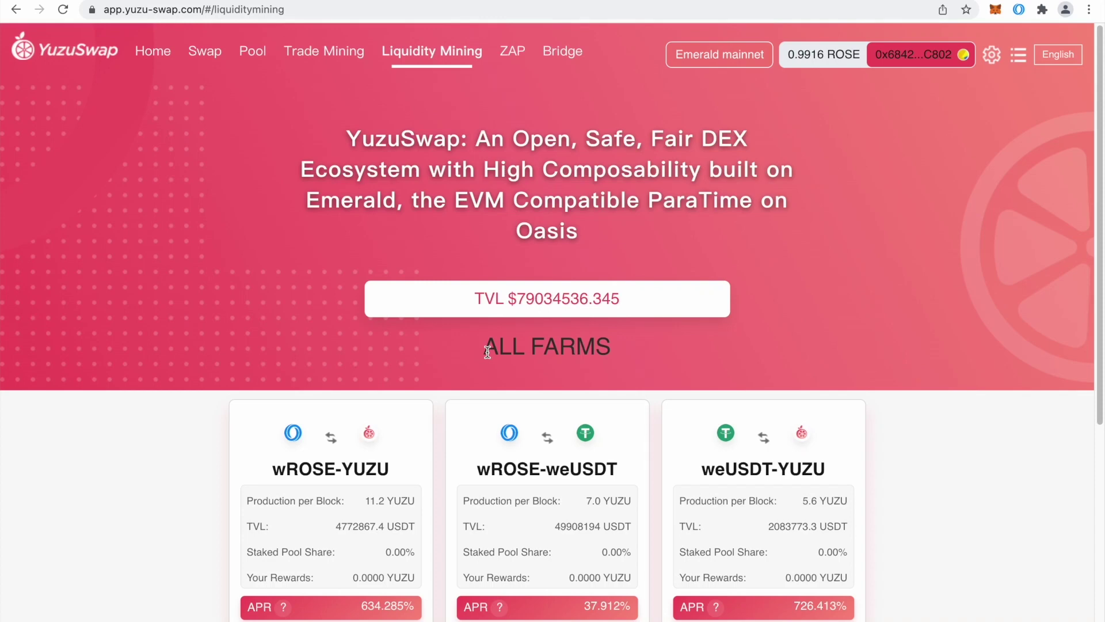
- Set the ROSE/YUZU position removal to 100% and approve the LP tokens in MetaMask
{"action": "left_click", "coordinate": [250, 56]}
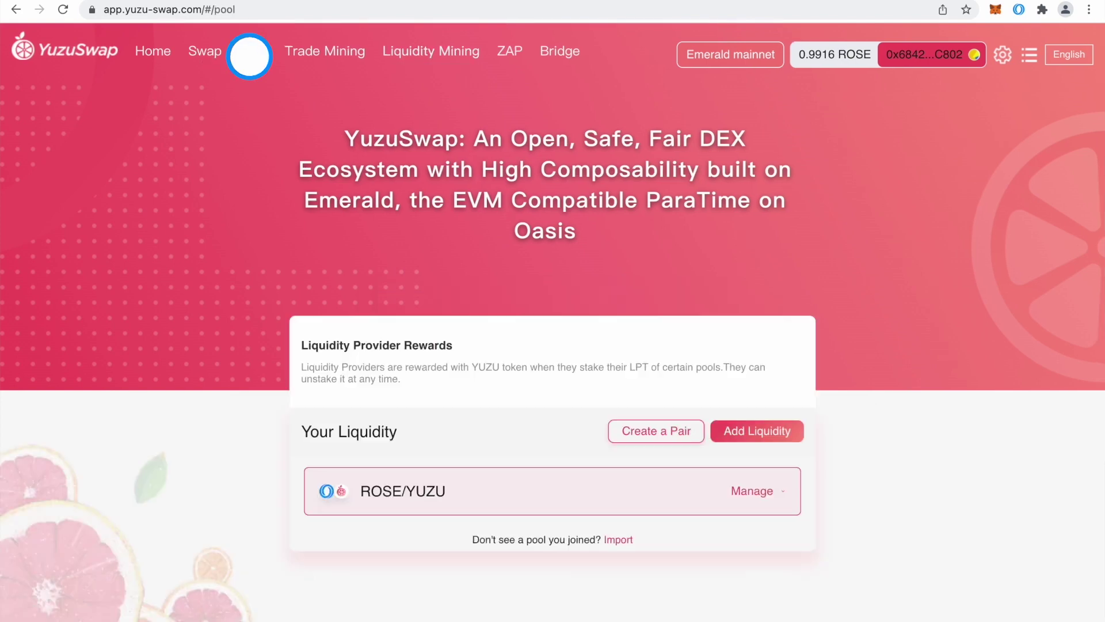
{"action": "left_click", "coordinate": [775, 493]}
{"action": "scroll", "coordinate": [806, 477], "scroll_direction": "down", "scroll_amount": 2}
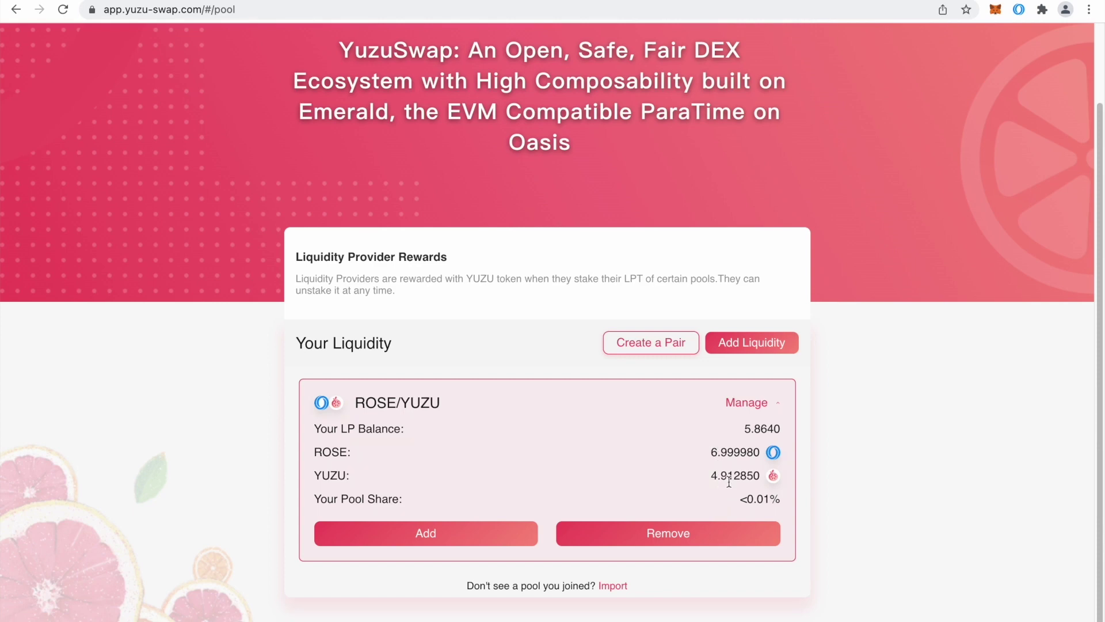
{"action": "left_click", "coordinate": [700, 537]}
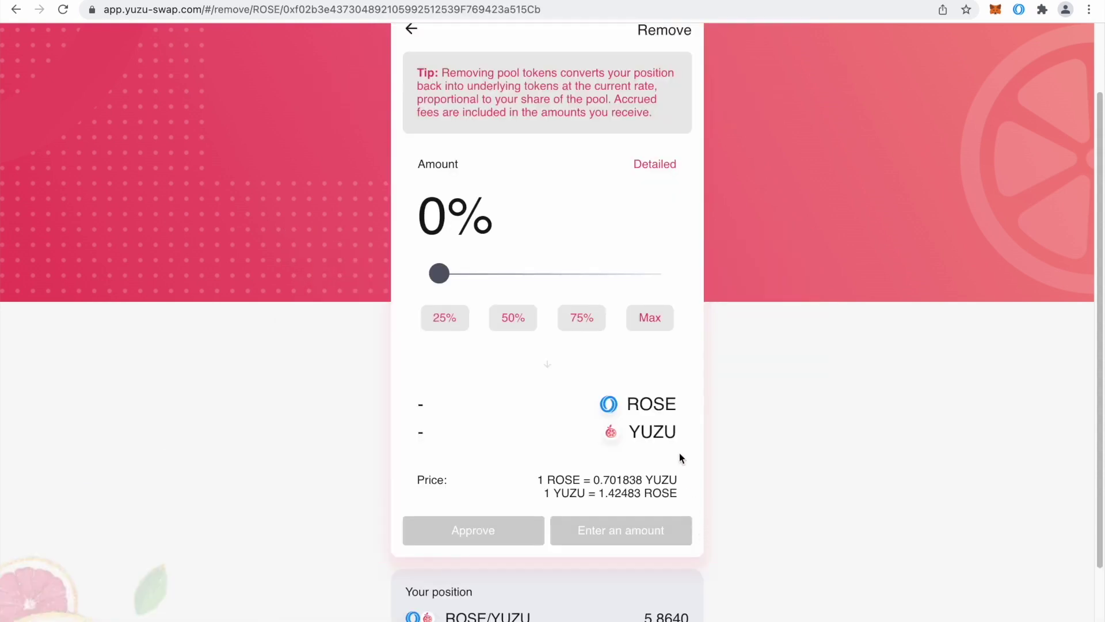
{"action": "scroll", "coordinate": [613, 215], "scroll_direction": "up", "scroll_amount": 2}
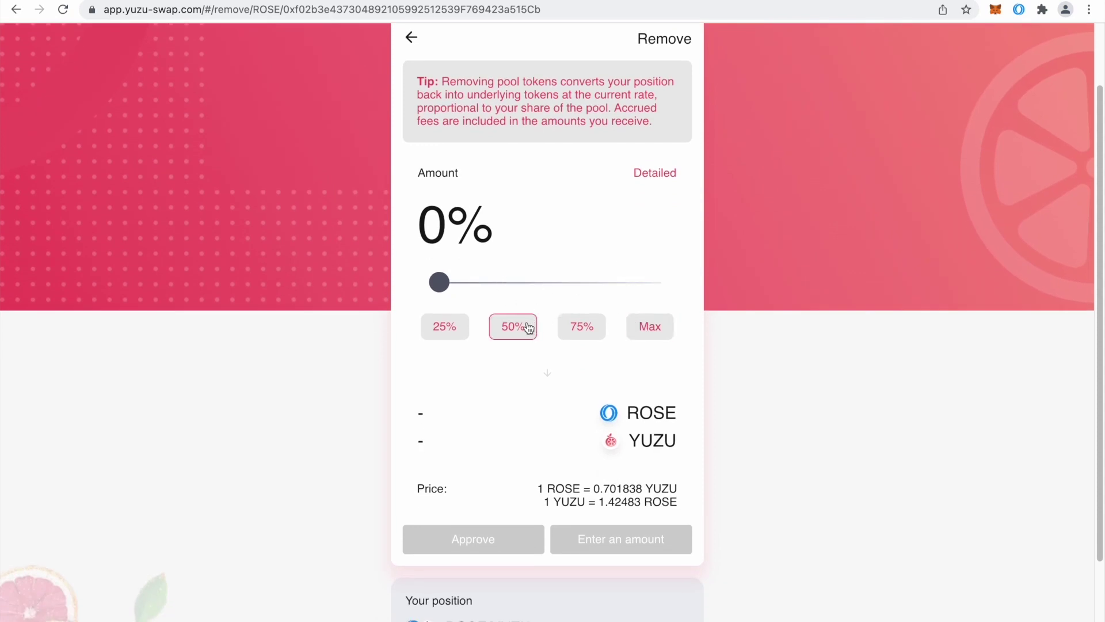
{"action": "left_click", "coordinate": [648, 325]}
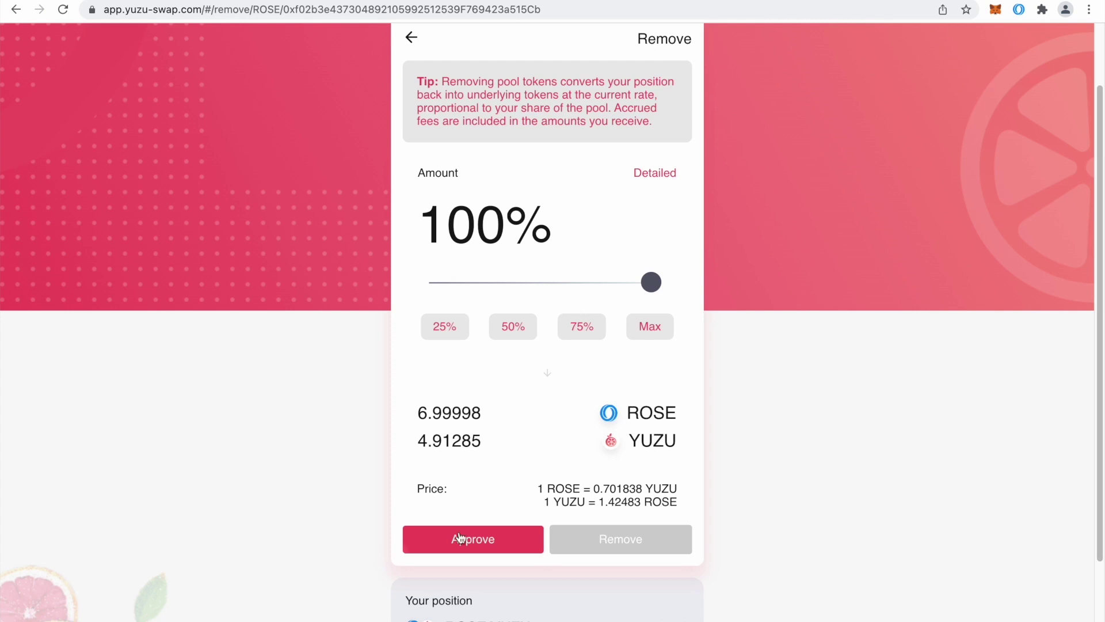
{"action": "left_click", "coordinate": [533, 539]}
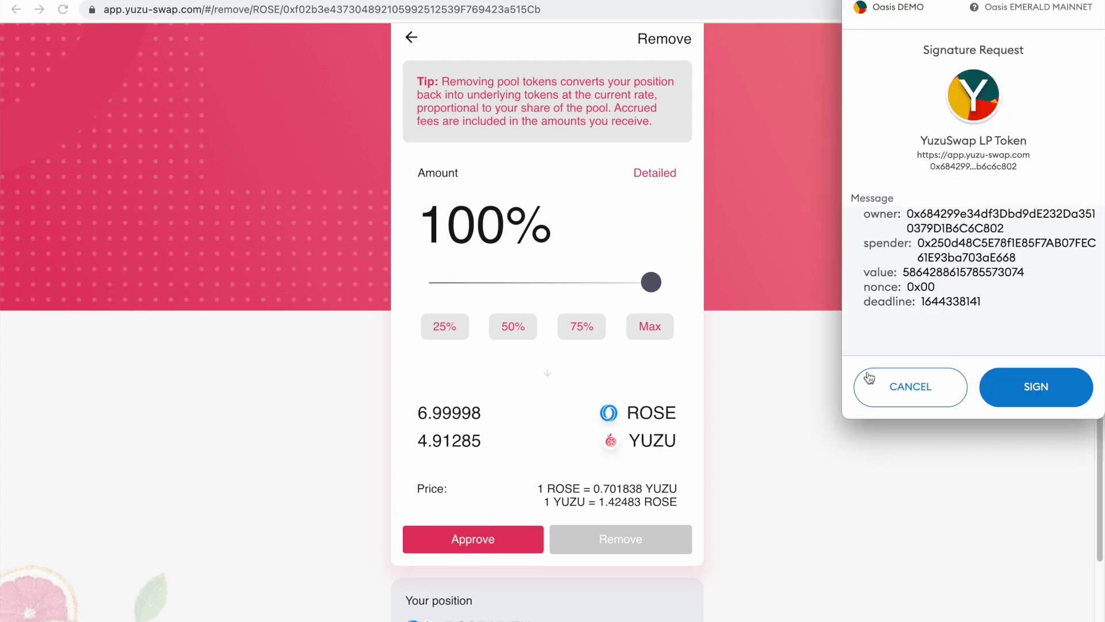
{"action": "left_click", "coordinate": [1025, 388]}
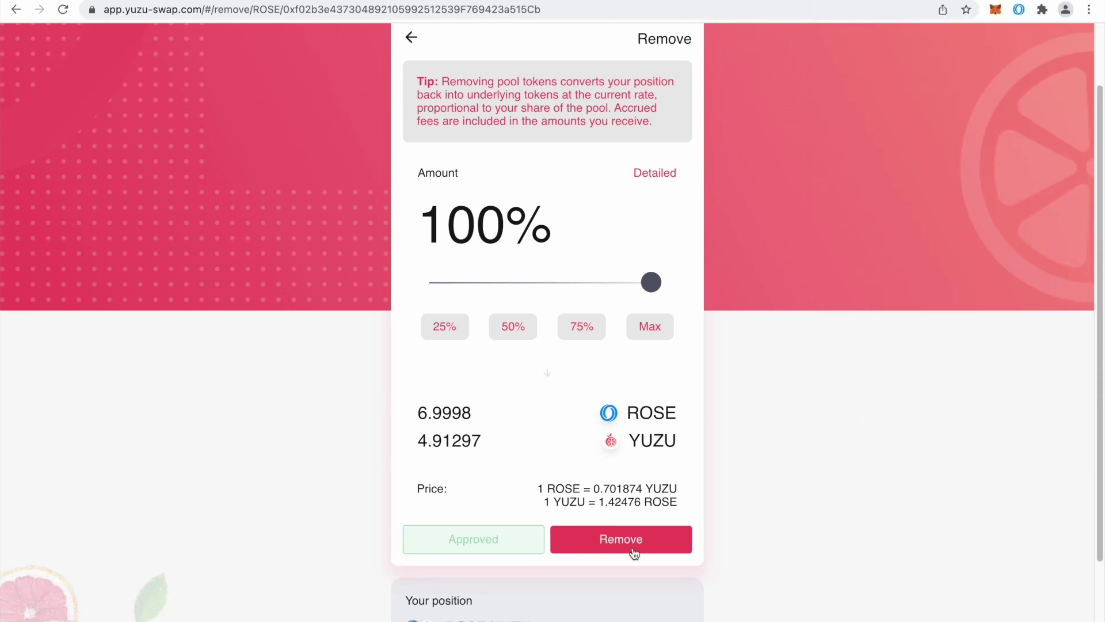
- Confirm removing liquidity for 6.9998 ROSE and 4.91297 YUZU in MetaMask and close the notice
{"action": "left_click", "coordinate": [624, 543]}
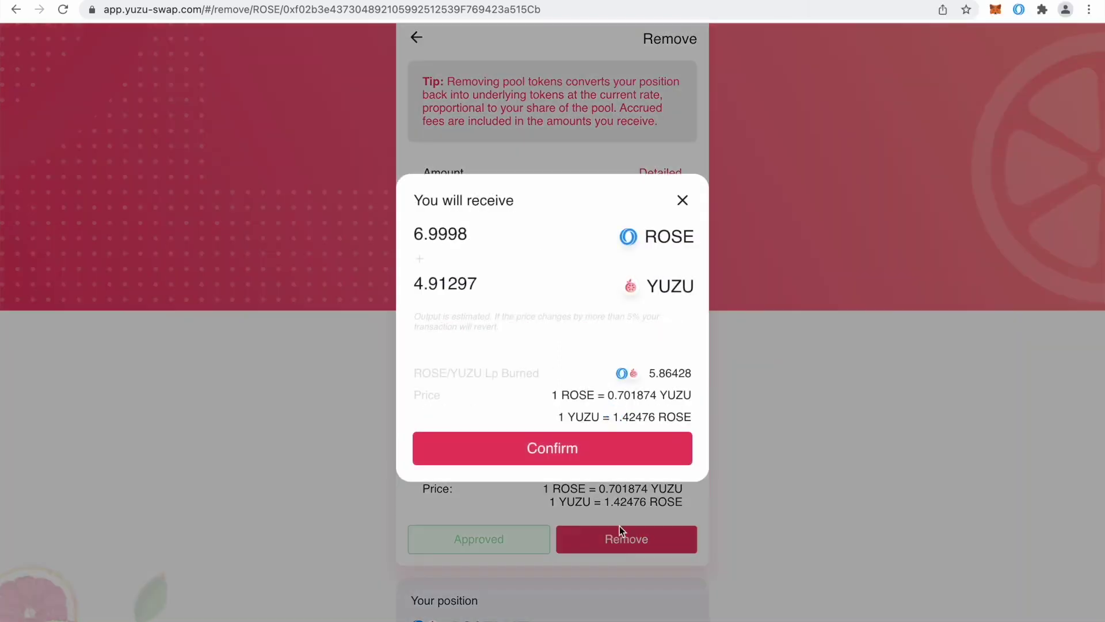
{"action": "left_click", "coordinate": [568, 452]}
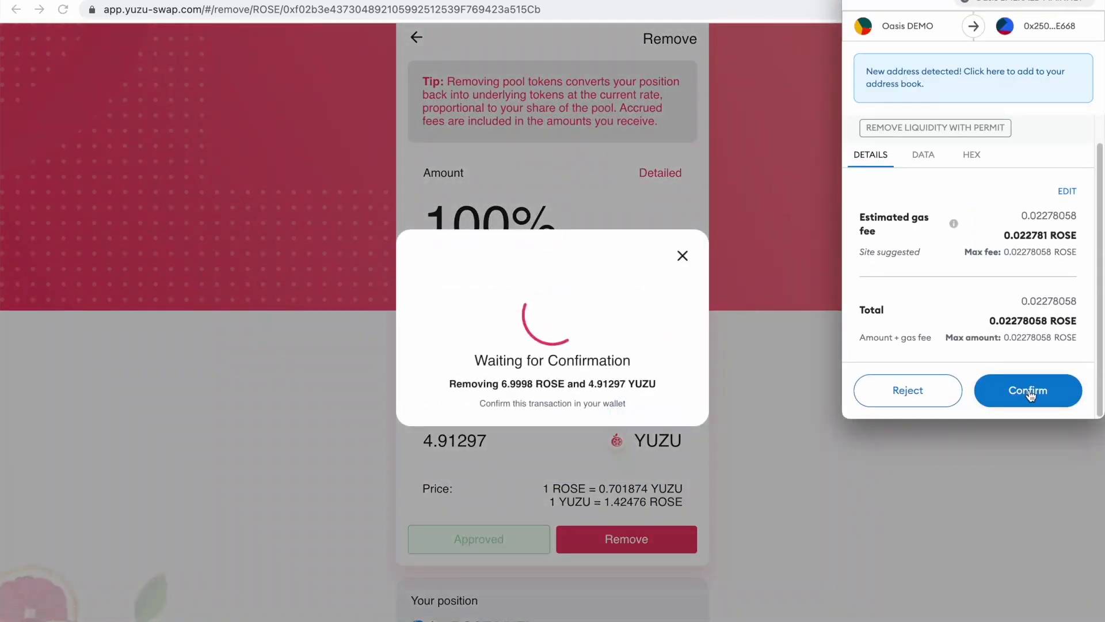
{"action": "left_click", "coordinate": [1029, 391]}
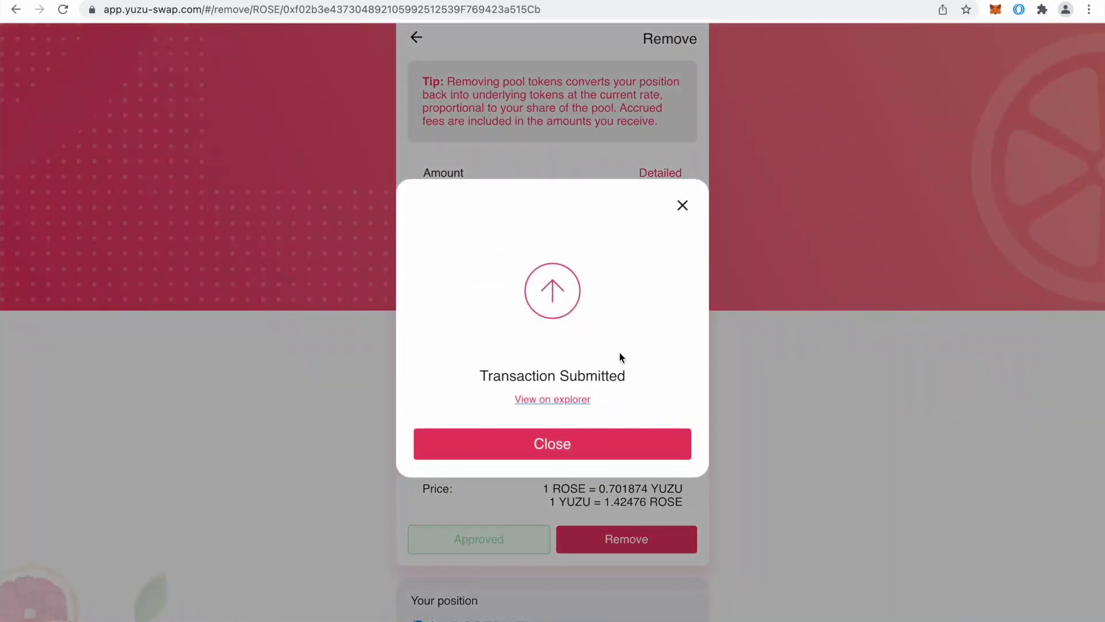
{"action": "left_click", "coordinate": [546, 449]}
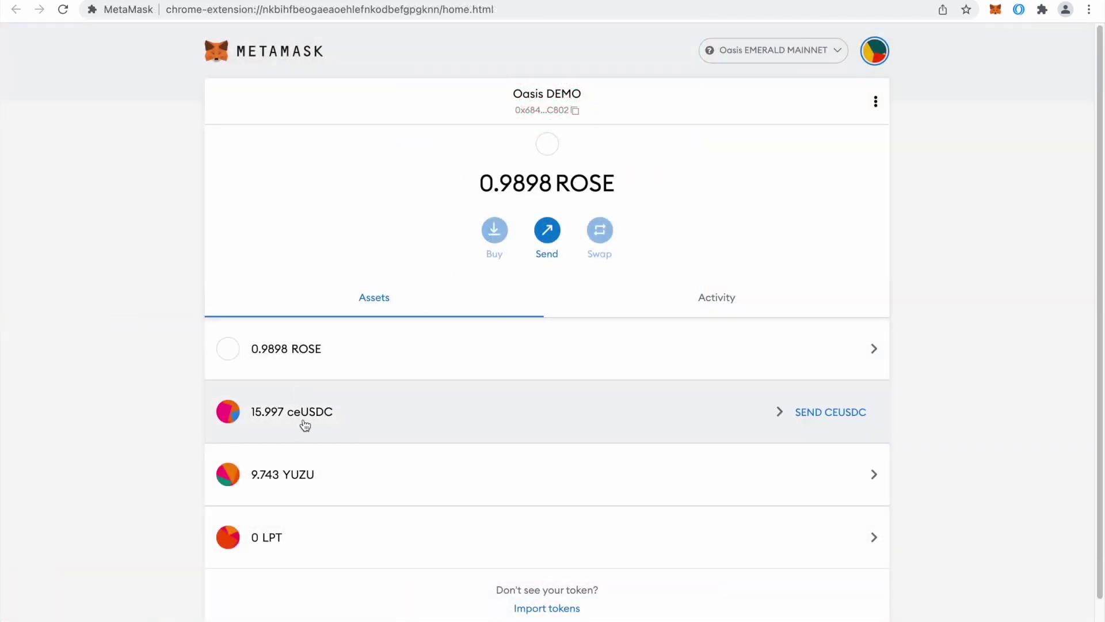
- Check MetaMask balances of 0.9898 ROSE, 15.997 ceUSDC and 9.743 YUZU, then bring up the explorer
{"action": "scroll", "coordinate": [317, 468], "scroll_direction": "down", "scroll_amount": 1}
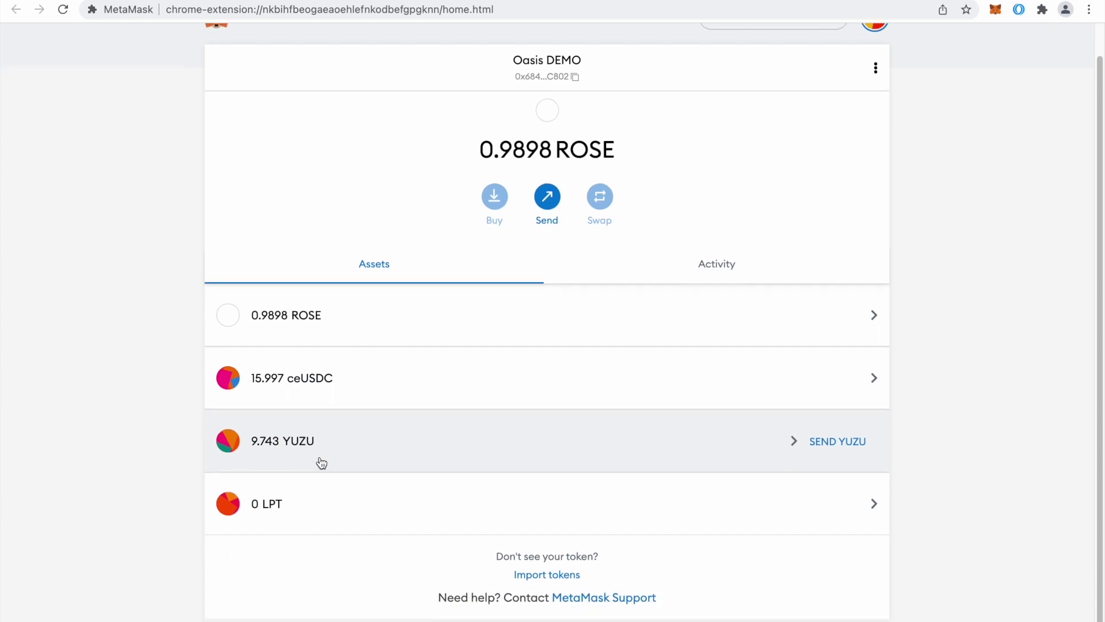
{"action": "scroll", "coordinate": [311, 476], "scroll_direction": "up", "scroll_amount": 2}
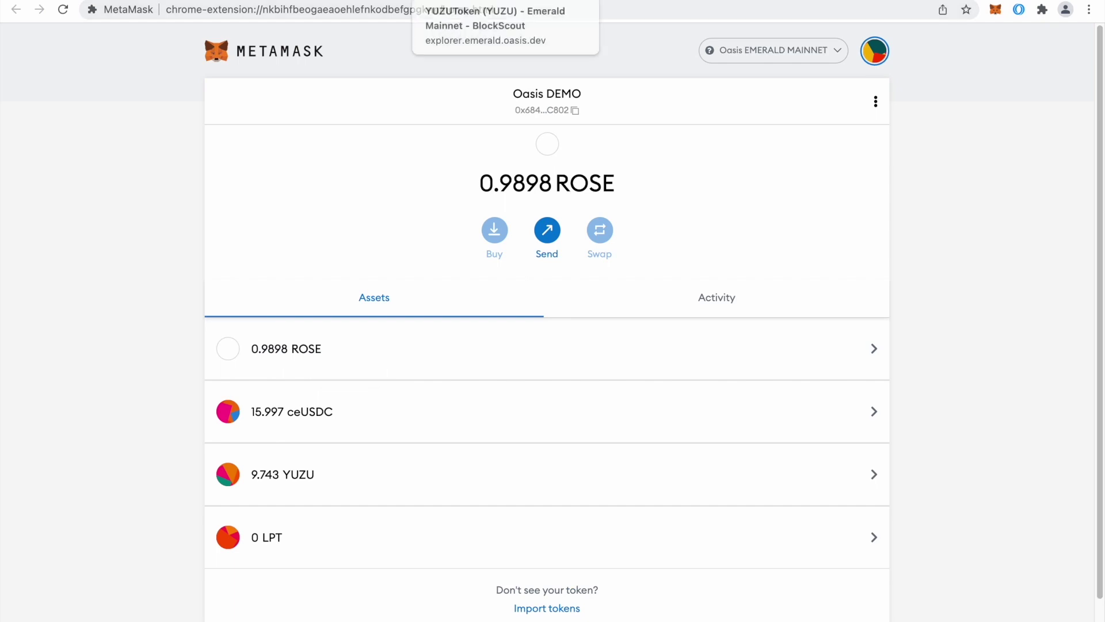
{"action": "left_click", "coordinate": [507, 2]}
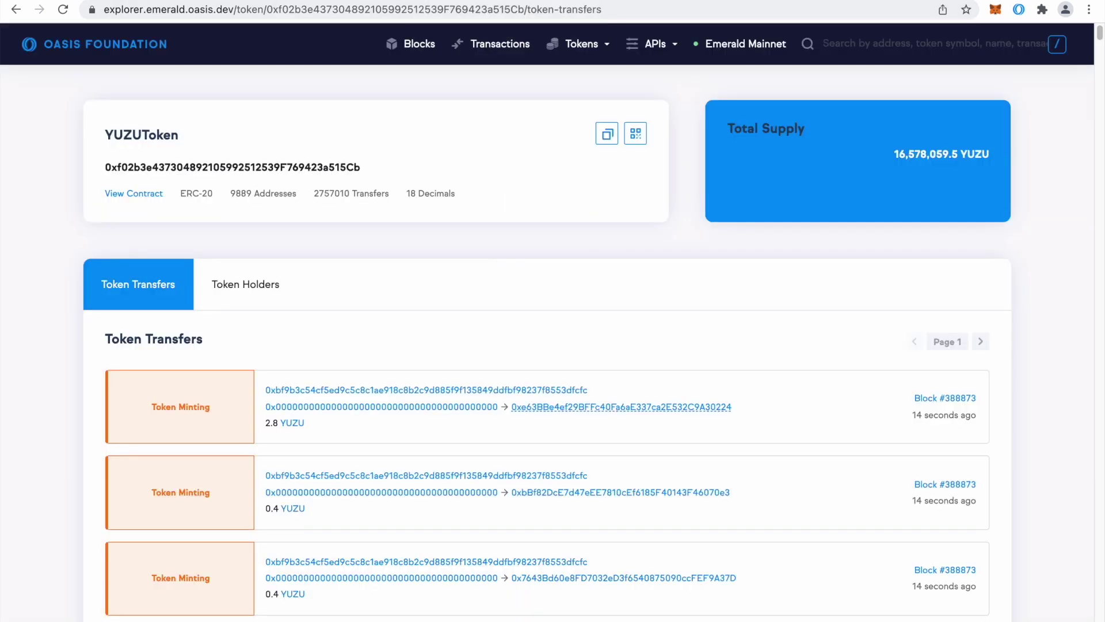
- Search the explorer for 'wrose' and copy the Wrapped ROSE contract address
{"action": "left_click", "coordinate": [881, 49]}
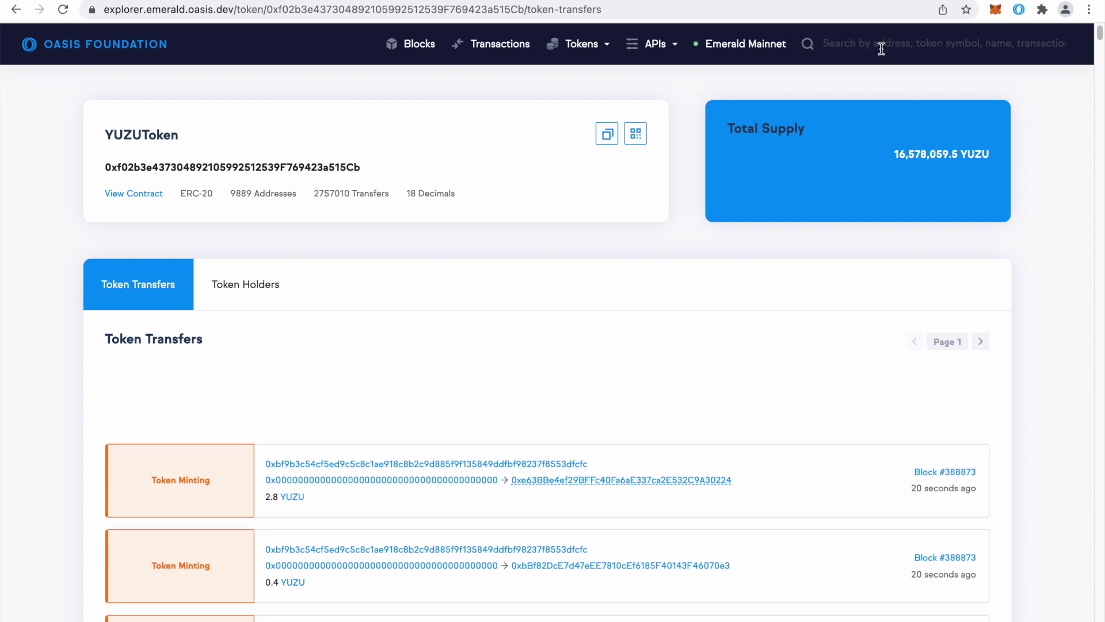
{"action": "type", "text": "w"}
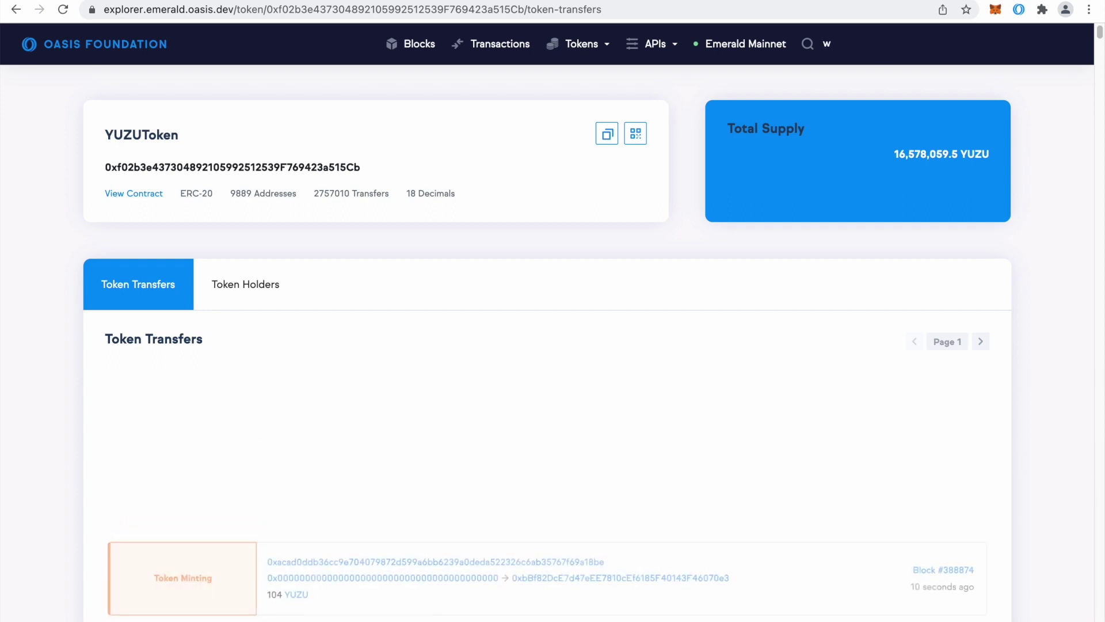
{"action": "type", "text": "rose"}
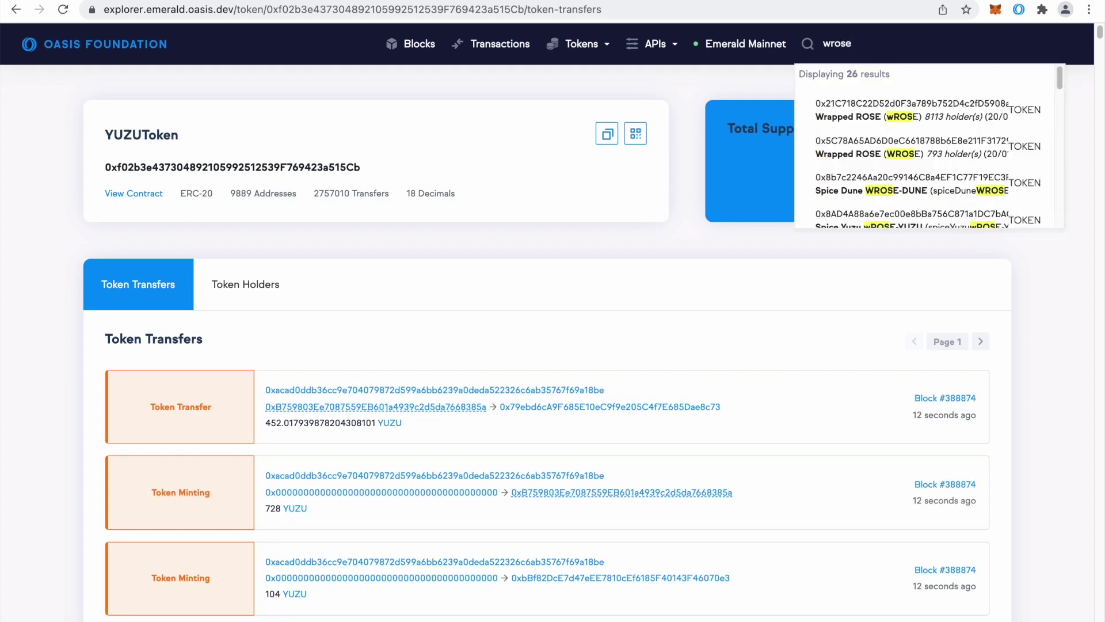
{"action": "left_click", "coordinate": [896, 112]}
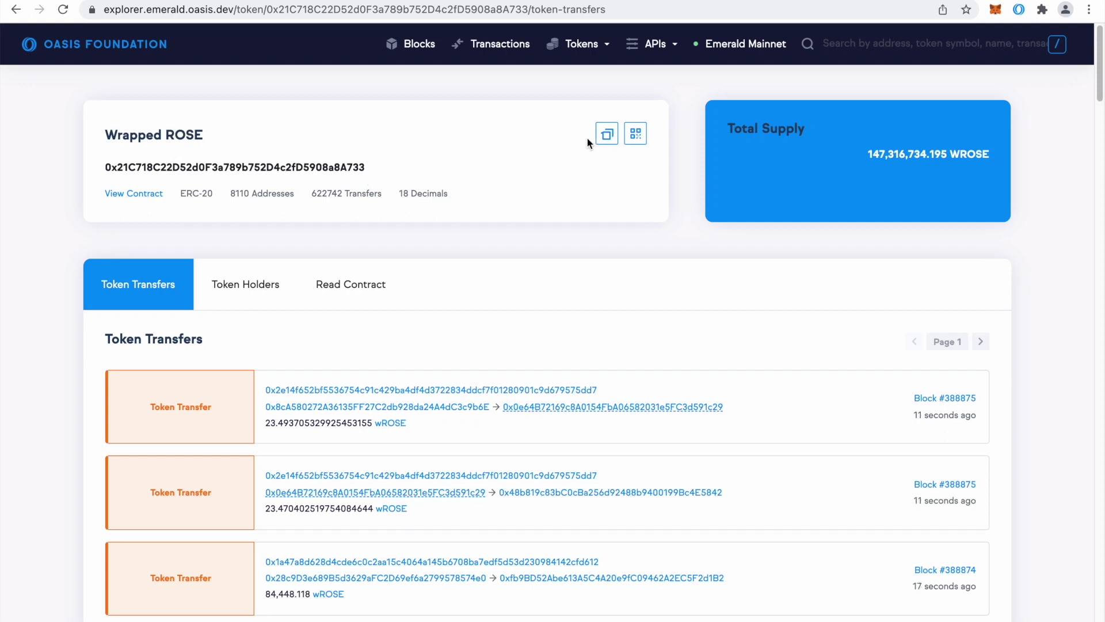
{"action": "left_click", "coordinate": [603, 138]}
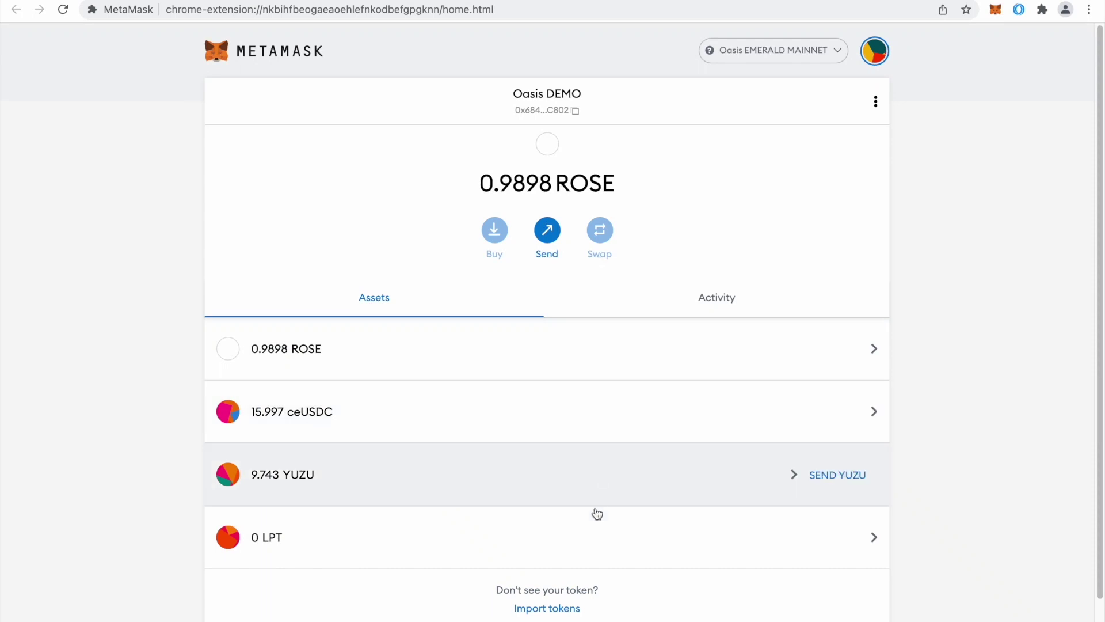
- Import wROSE into MetaMask via its pasted contract address and check its 6.999 balance
{"action": "left_click", "coordinate": [562, 609]}
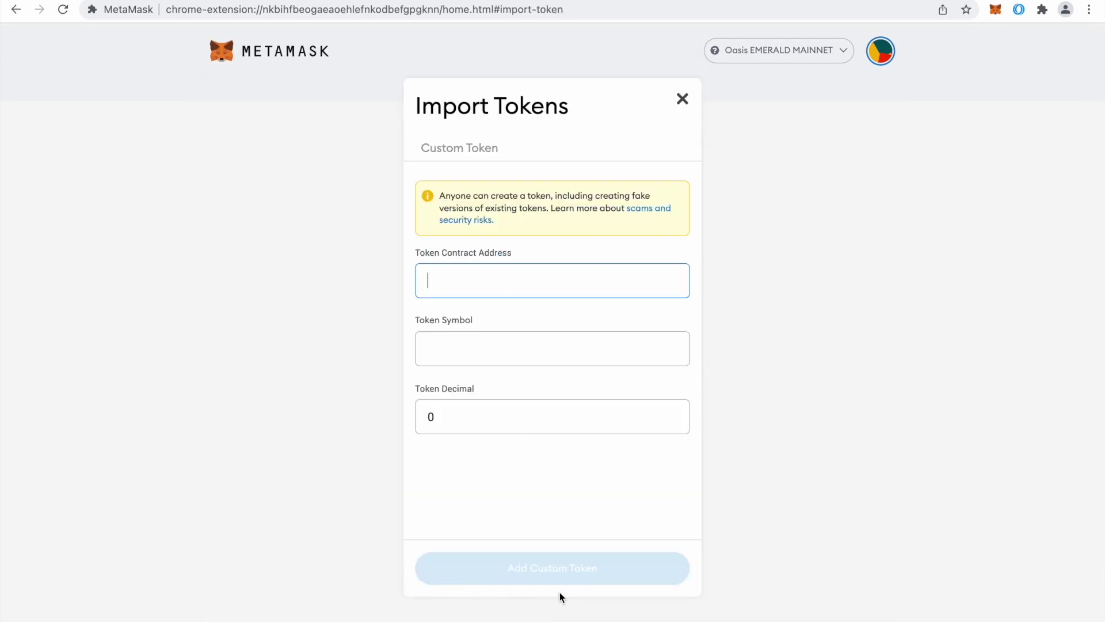
{"action": "key", "text": "super+v"}
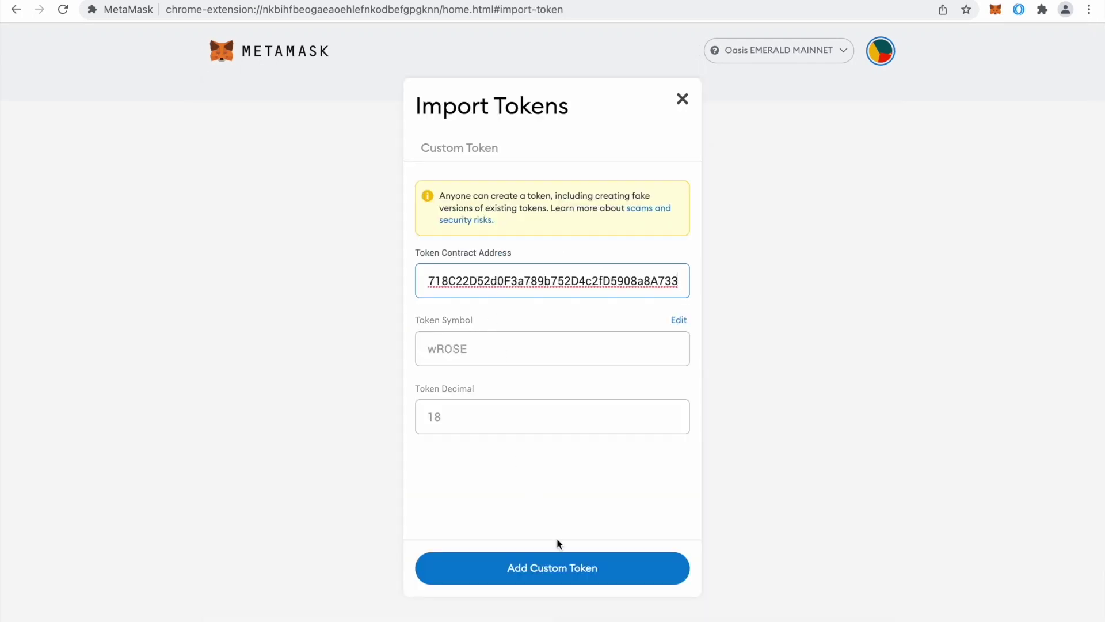
{"action": "left_click", "coordinate": [568, 568]}
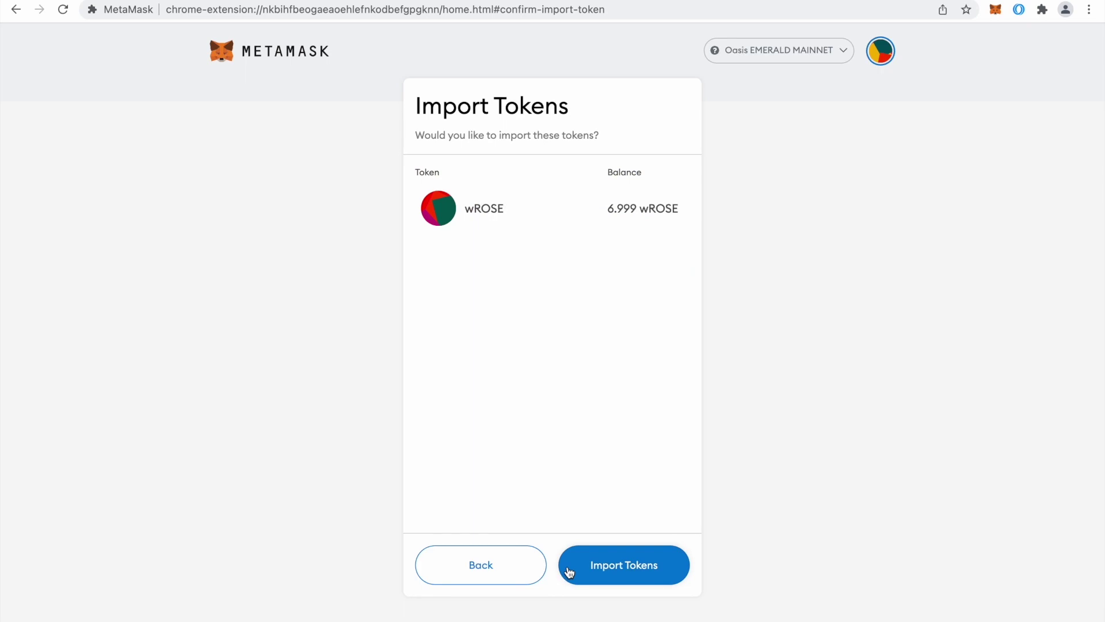
{"action": "left_click", "coordinate": [609, 565]}
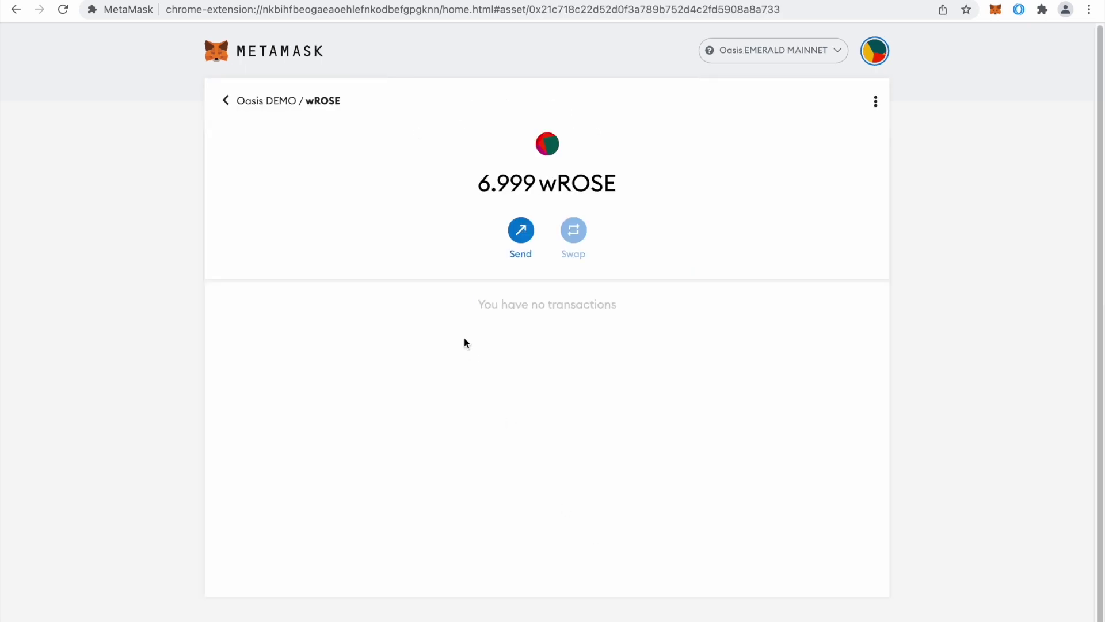
{"action": "left_click", "coordinate": [229, 102]}
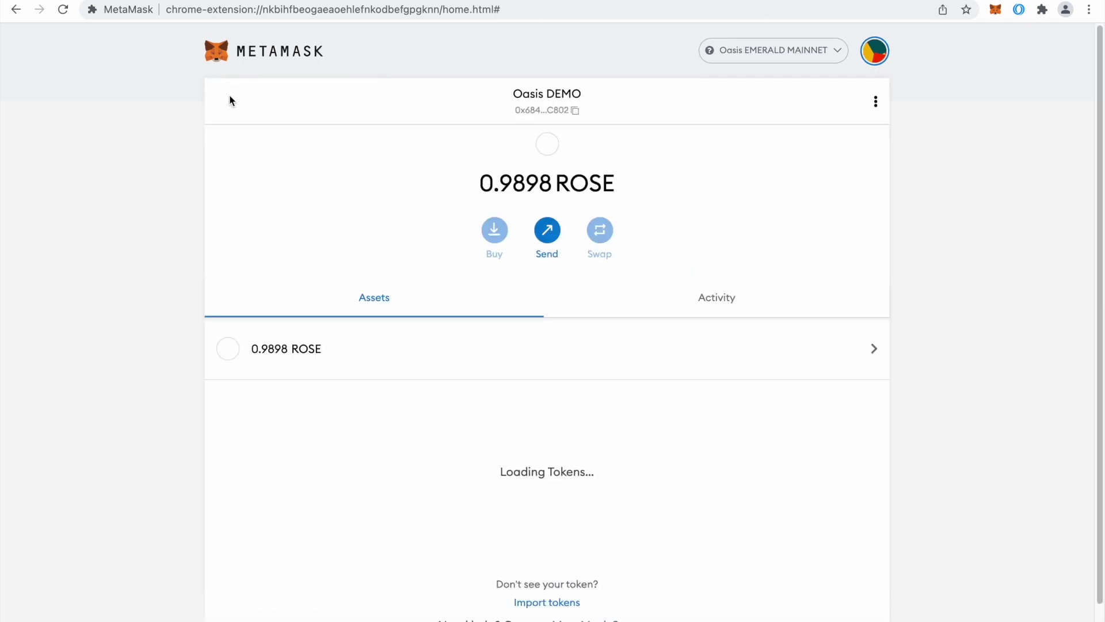
{"action": "scroll", "coordinate": [377, 307], "scroll_direction": "down", "scroll_amount": 1}
{"action": "mouse_move", "coordinate": [301, 565]}
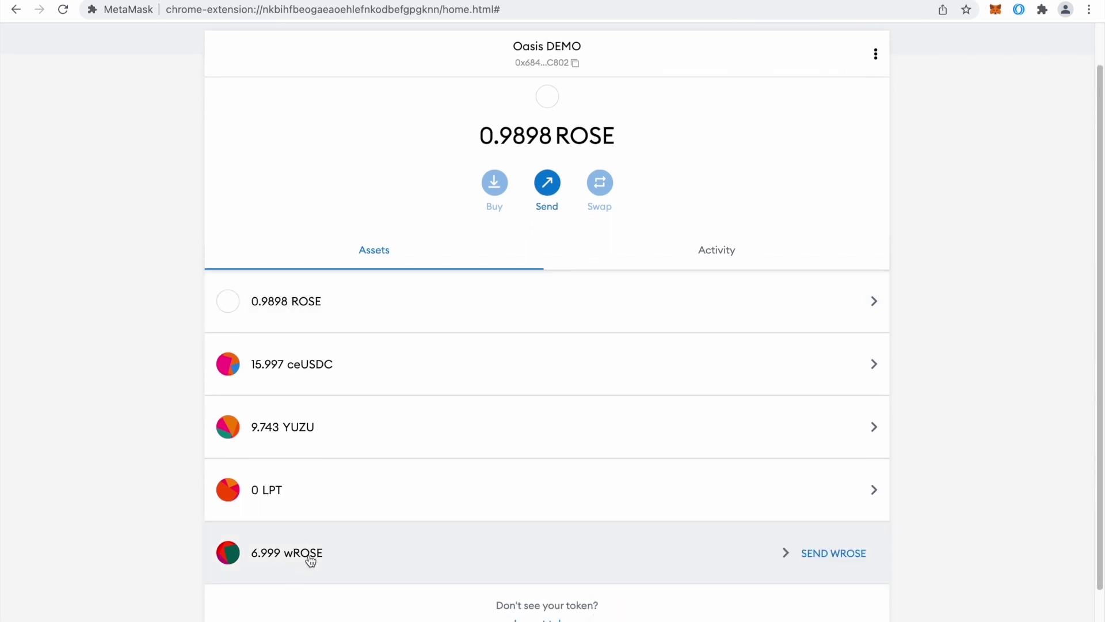
{"action": "scroll", "coordinate": [310, 561], "scroll_direction": "up", "scroll_amount": 1}
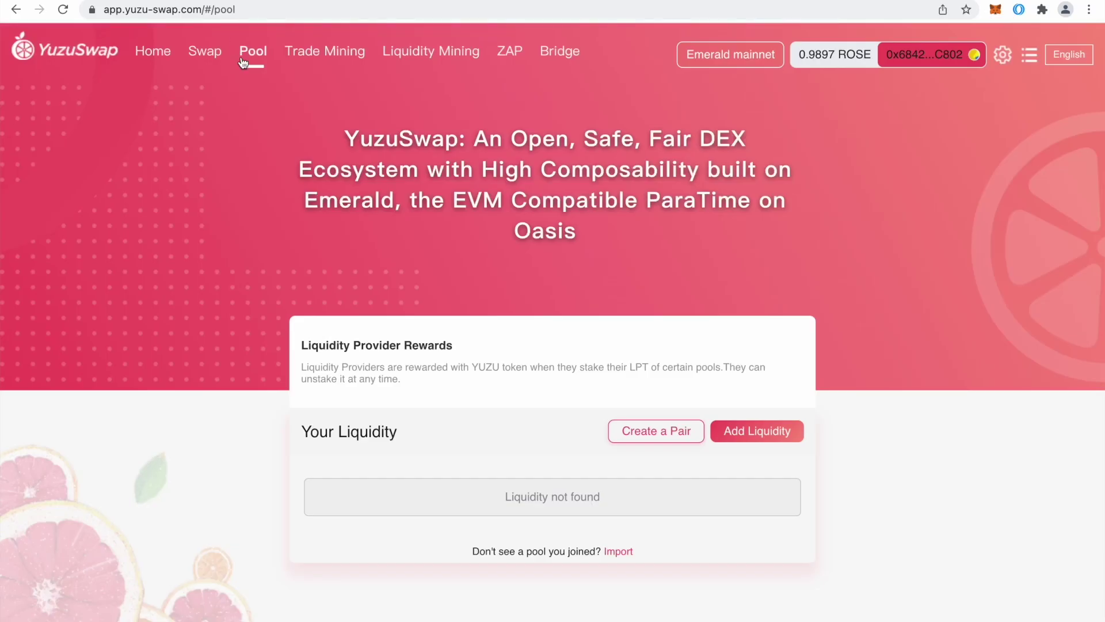
- Unwrap the full 6.9998 wROSE balance into ROSE on the Swap page and confirm in MetaMask
{"action": "left_click", "coordinate": [208, 54]}
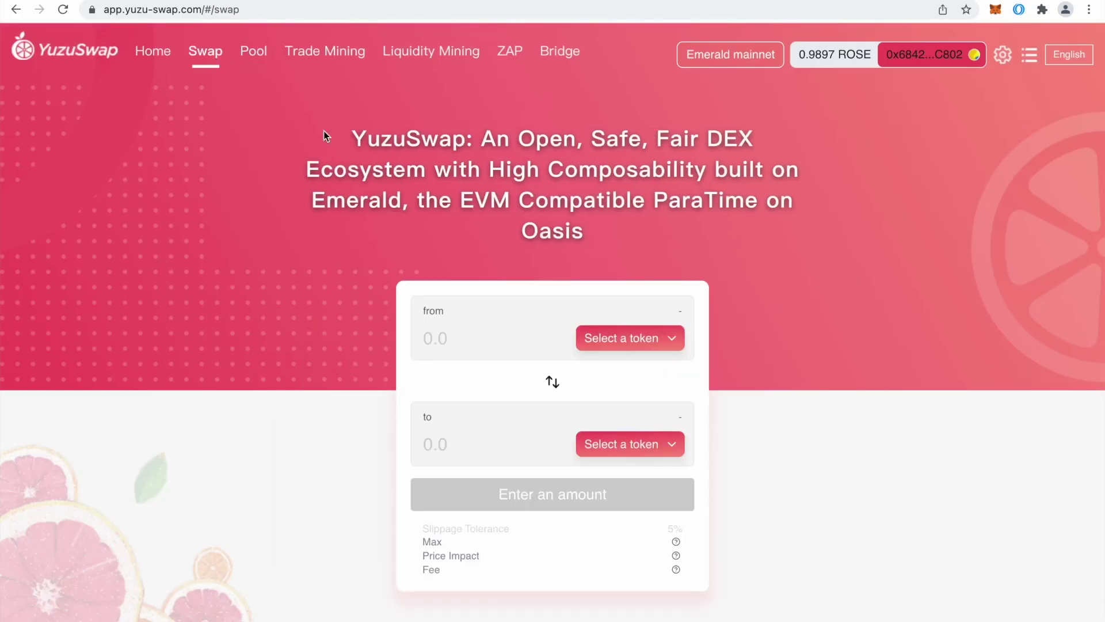
{"action": "left_click", "coordinate": [643, 341]}
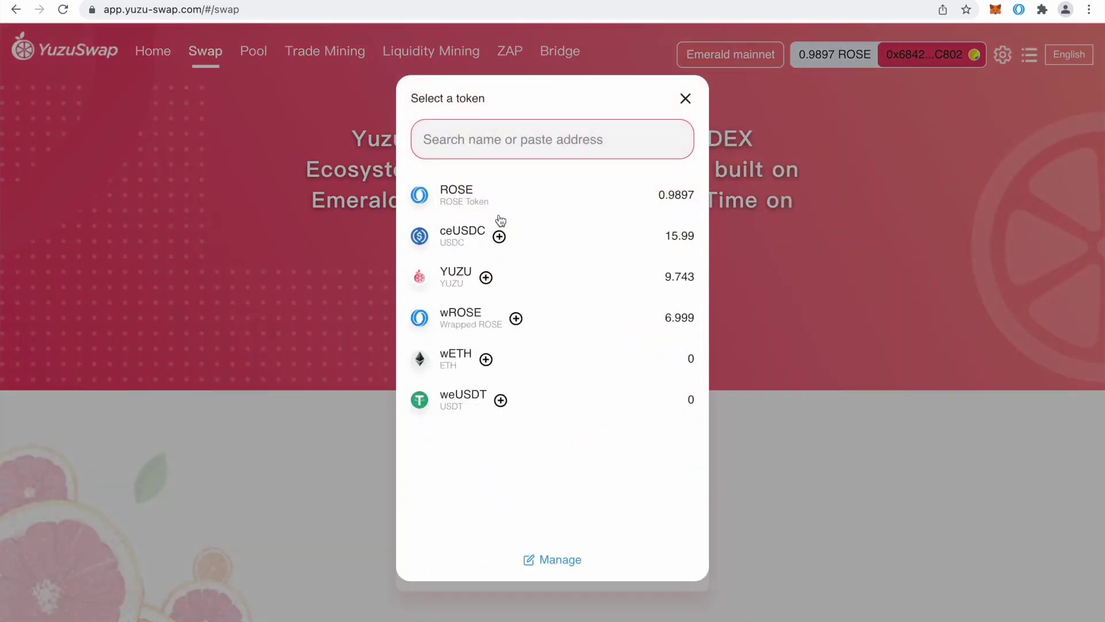
{"action": "left_click", "coordinate": [468, 316]}
{"action": "left_click", "coordinate": [613, 445]}
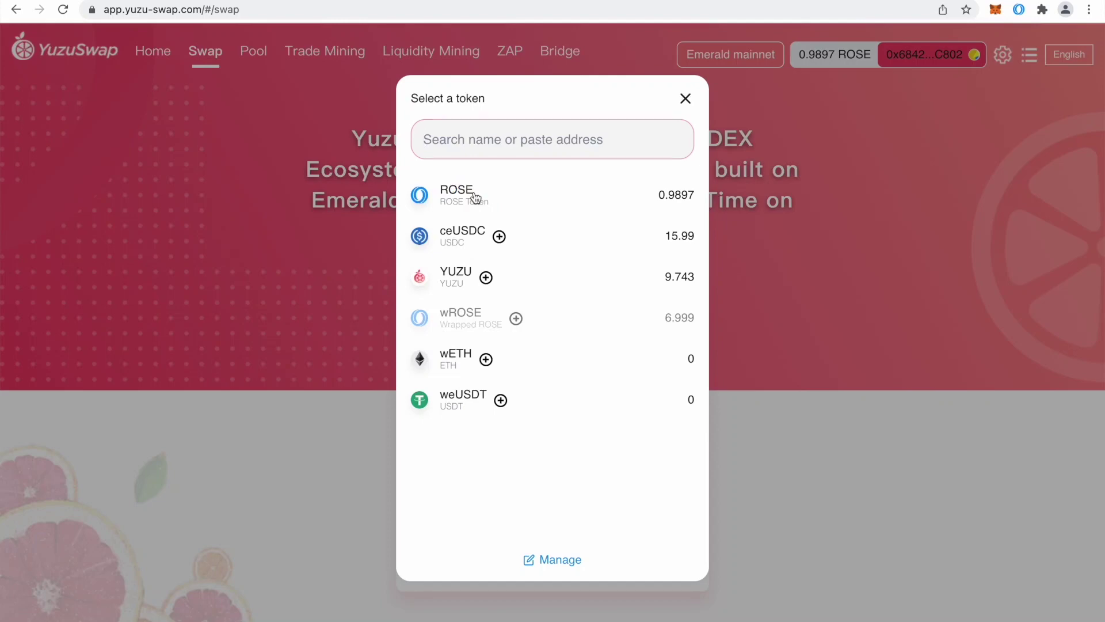
{"action": "left_click", "coordinate": [475, 198]}
{"action": "left_click", "coordinate": [549, 338]}
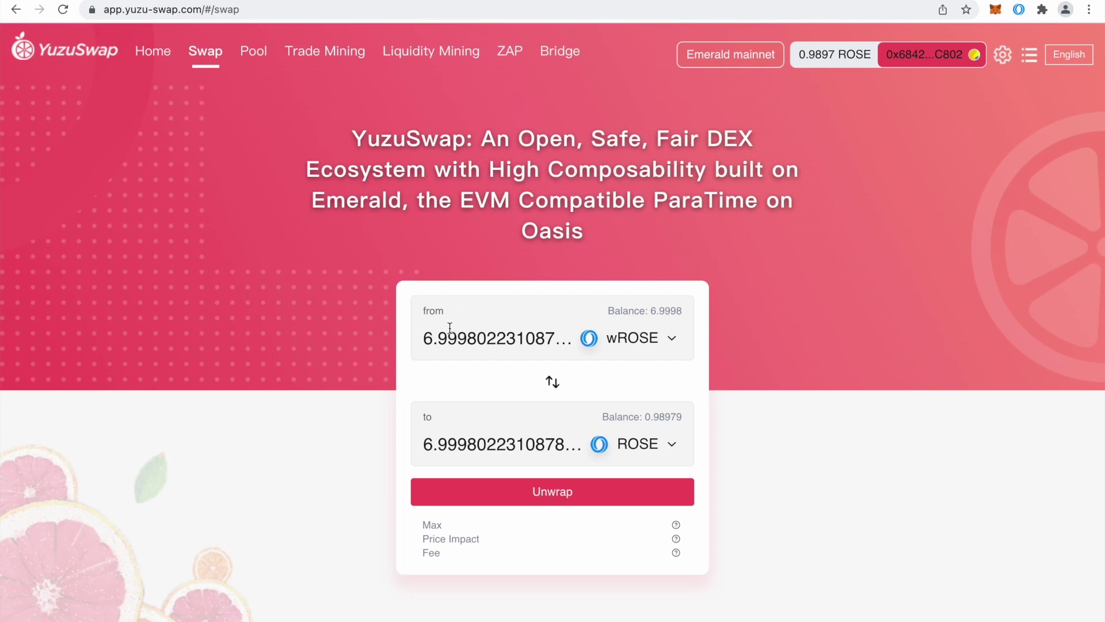
{"action": "left_click", "coordinate": [536, 491]}
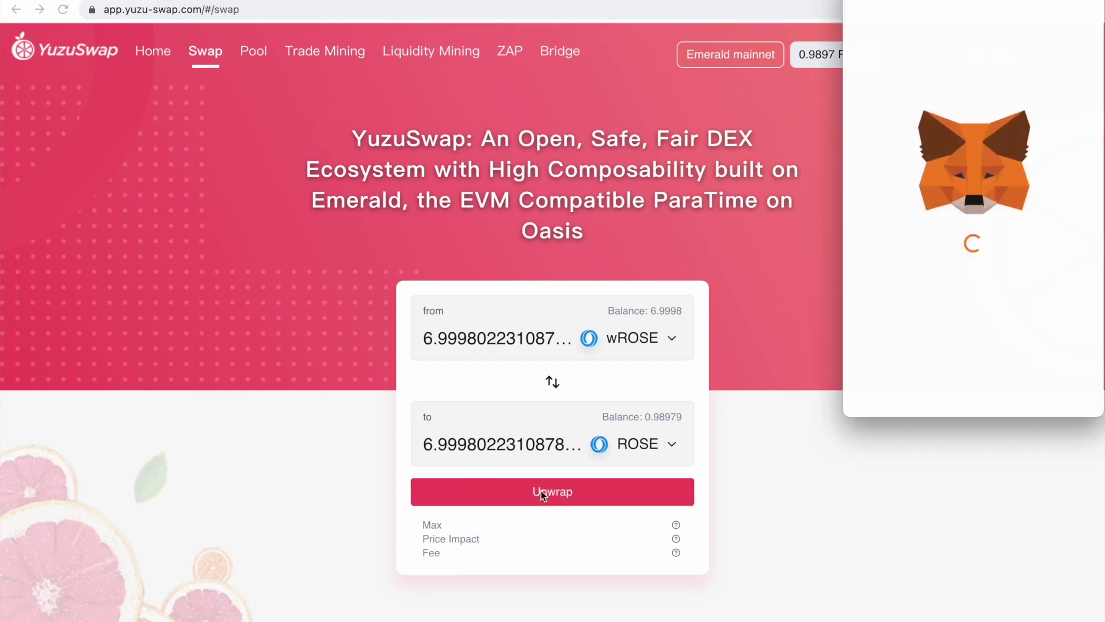
{"action": "scroll", "coordinate": [1027, 410], "scroll_direction": "down", "scroll_amount": 1}
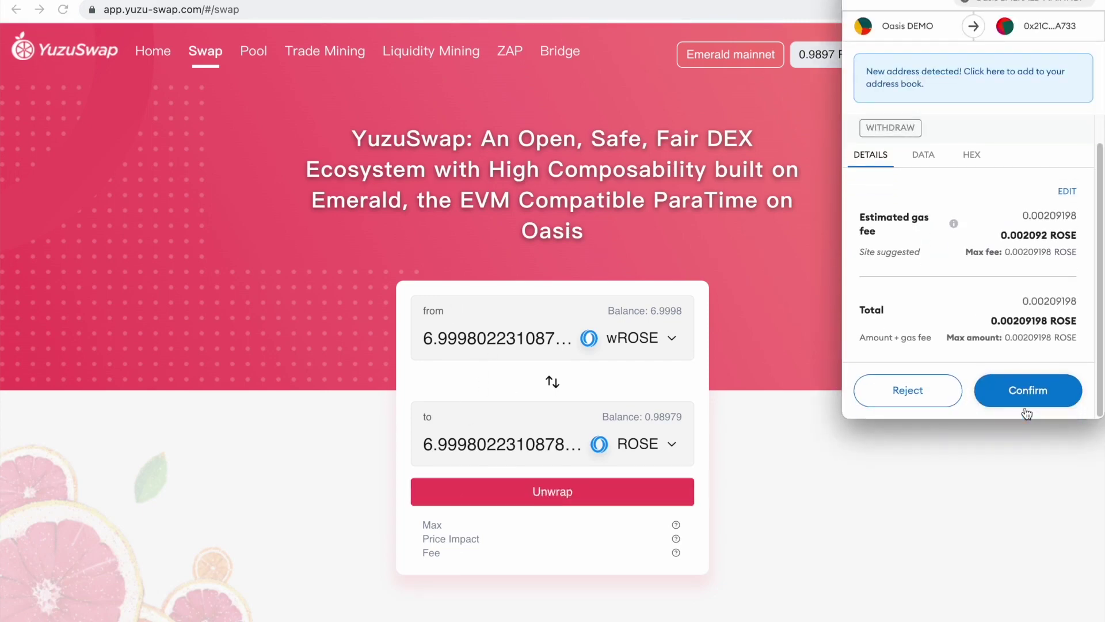
{"action": "left_click", "coordinate": [1033, 390]}
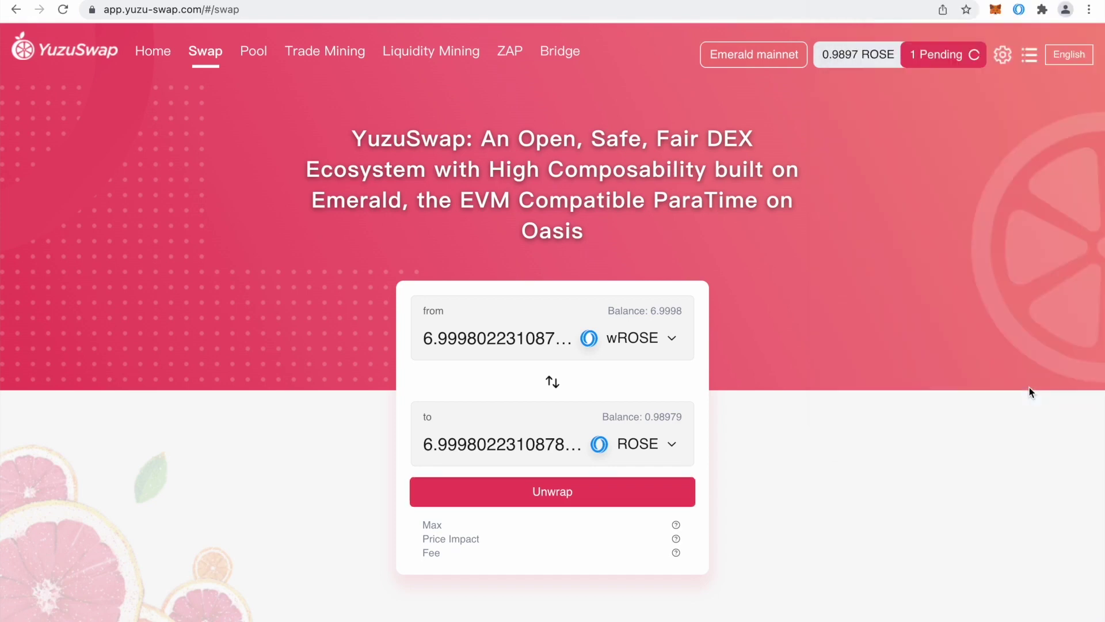